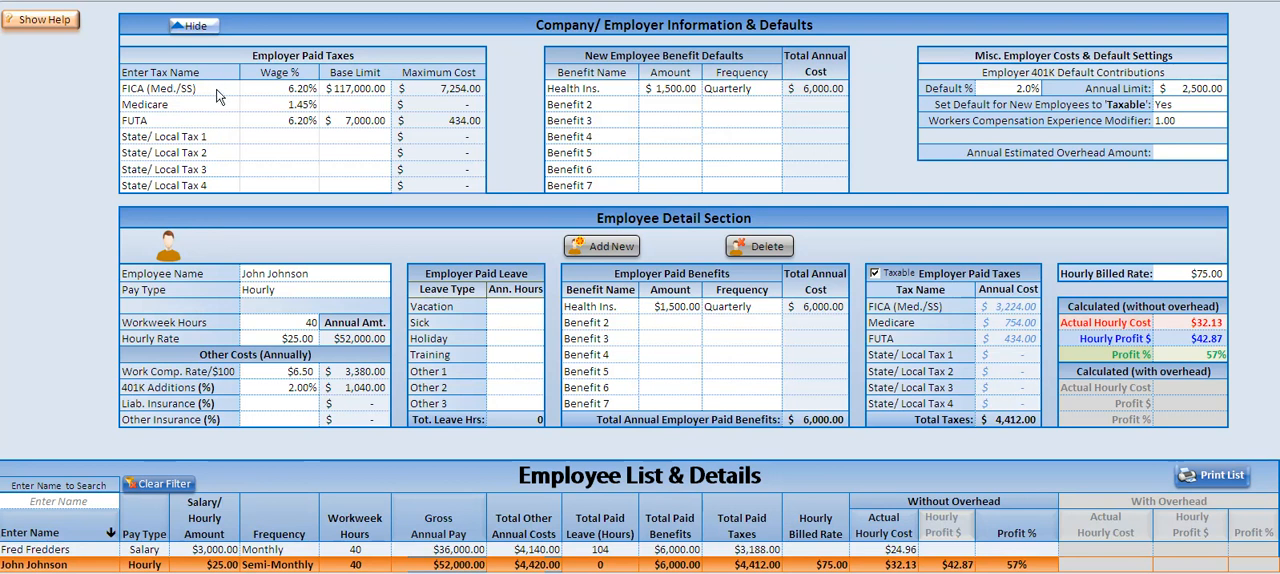
Step: Review the employer paid tax names and the new employee benefit defaults, including the available frequency options
{"action": "left_click_drag", "start_coordinate": [203, 93], "coordinate": [204, 120]}
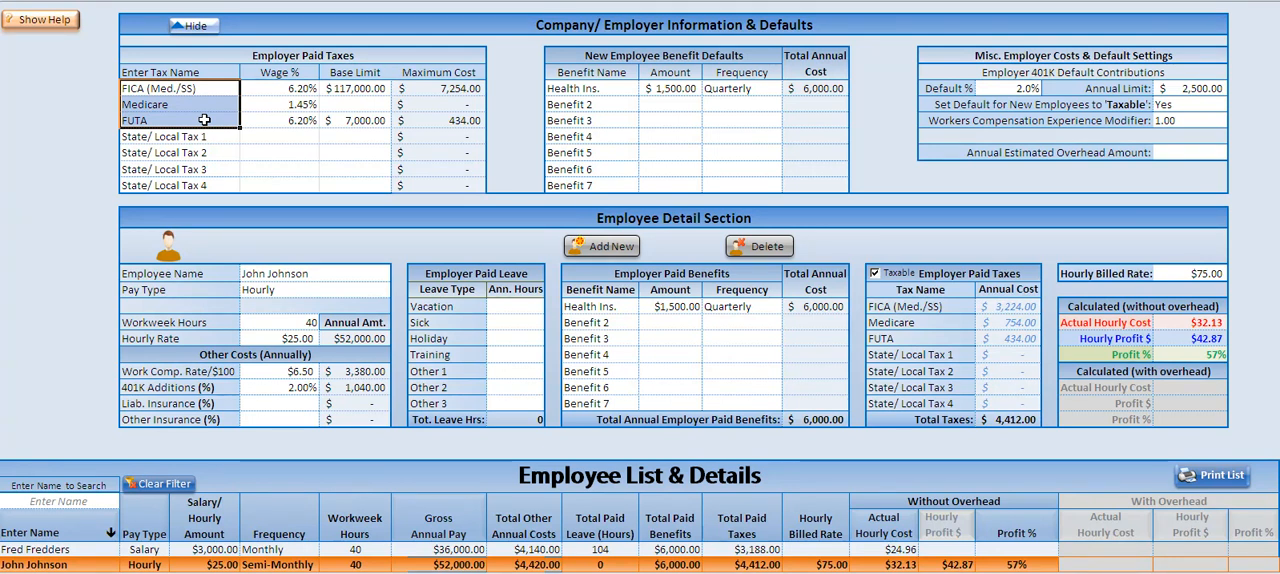
{"action": "left_click_drag", "start_coordinate": [204, 136], "coordinate": [204, 180]}
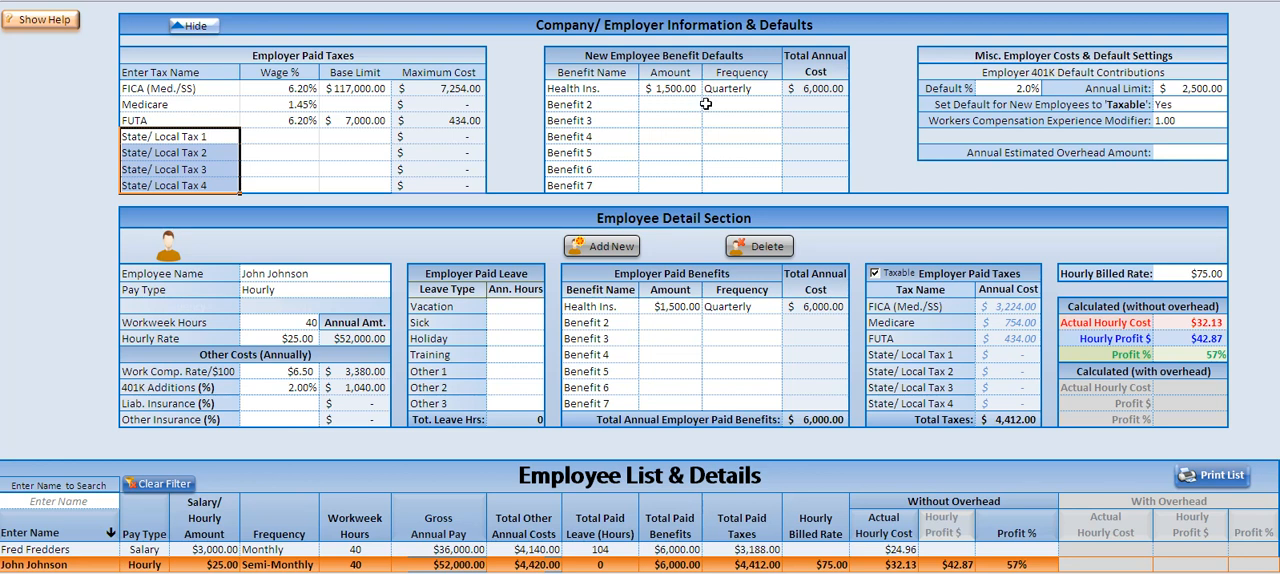
{"action": "left_click", "coordinate": [601, 100]}
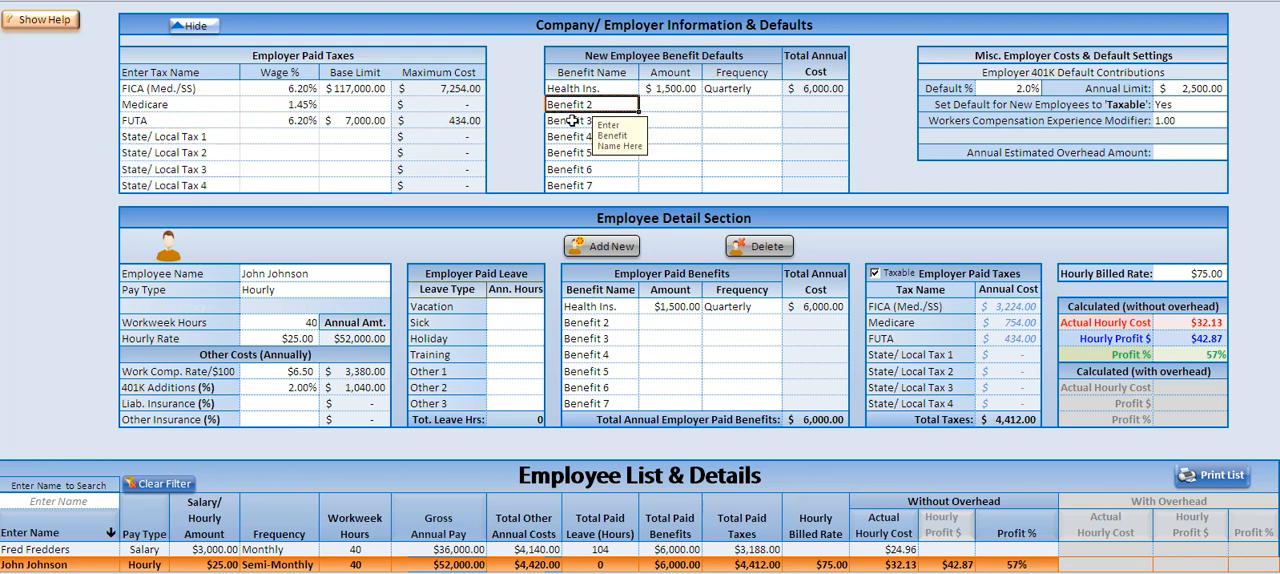
{"action": "left_click", "coordinate": [571, 123]}
{"action": "left_click", "coordinate": [664, 92]}
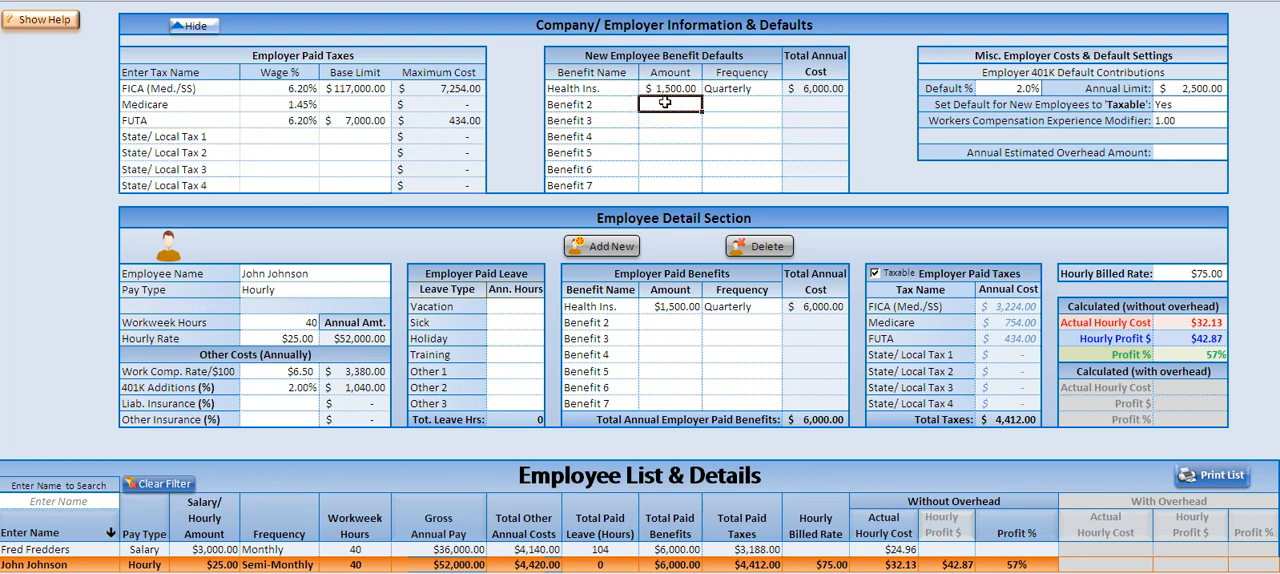
{"action": "left_click", "coordinate": [789, 107]}
{"action": "left_click", "coordinate": [789, 106]}
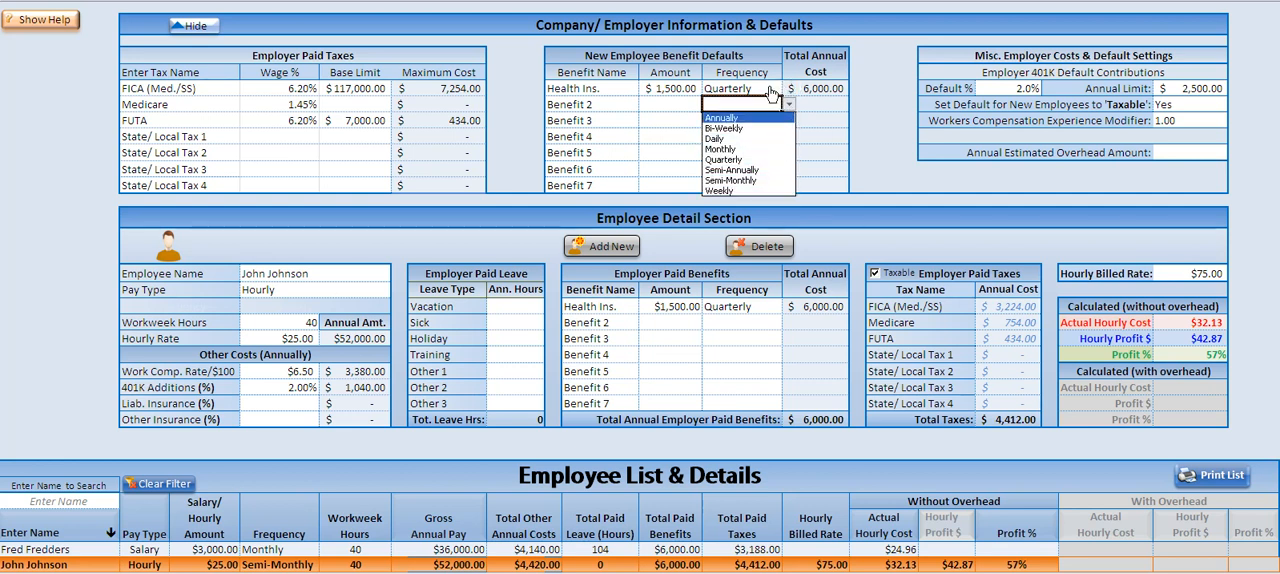
{"action": "key", "text": "Escape"}
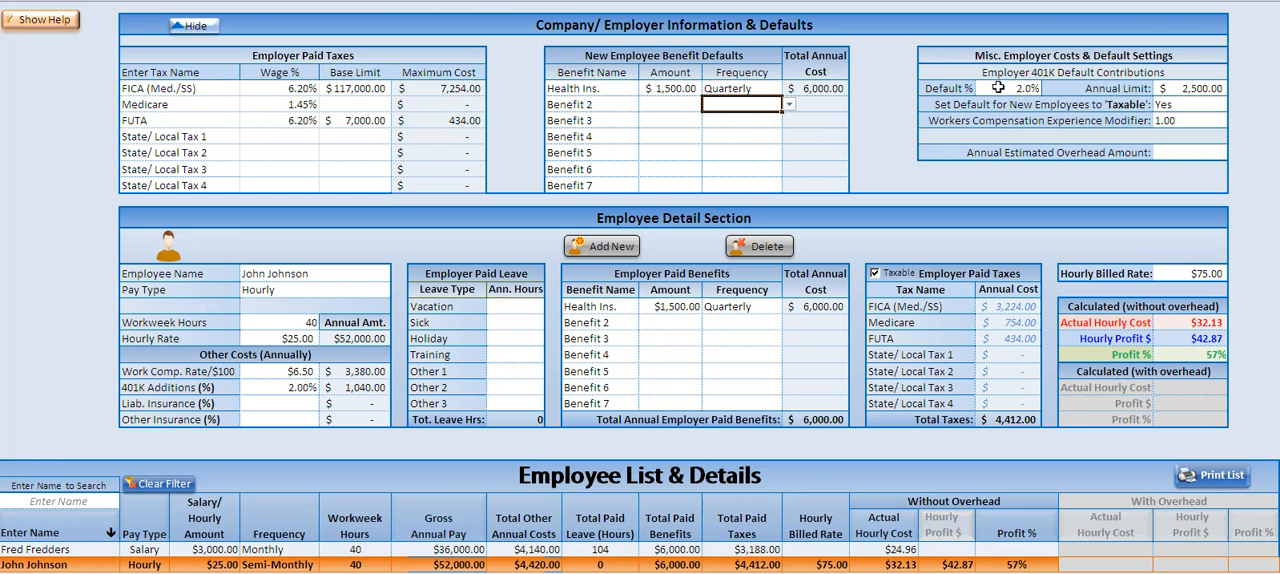
Step: Review the taxable default, workers compensation modifier and overhead amount, and collapse and re-expand the company defaults section
{"action": "left_click", "coordinate": [1200, 105]}
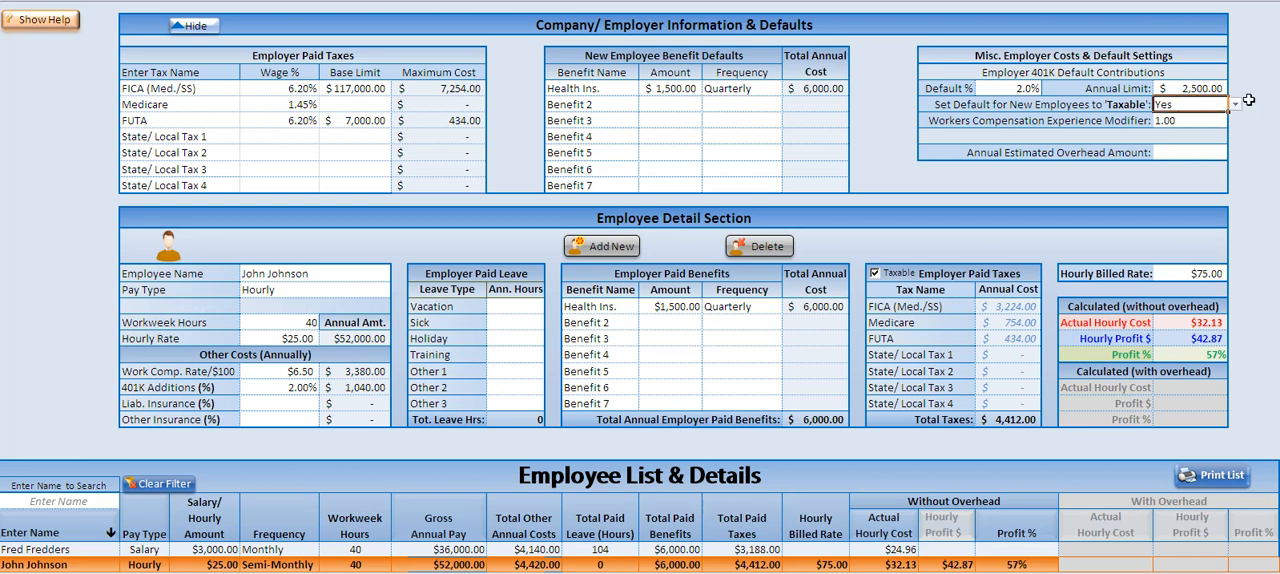
{"action": "left_click", "coordinate": [1219, 121]}
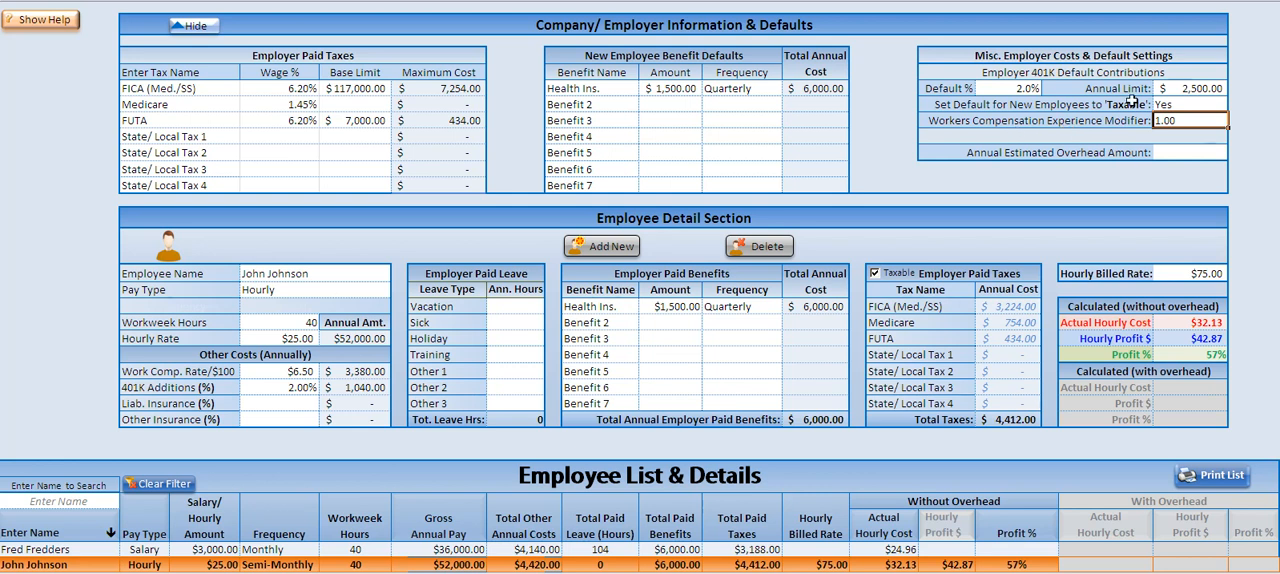
{"action": "left_click", "coordinate": [1179, 151]}
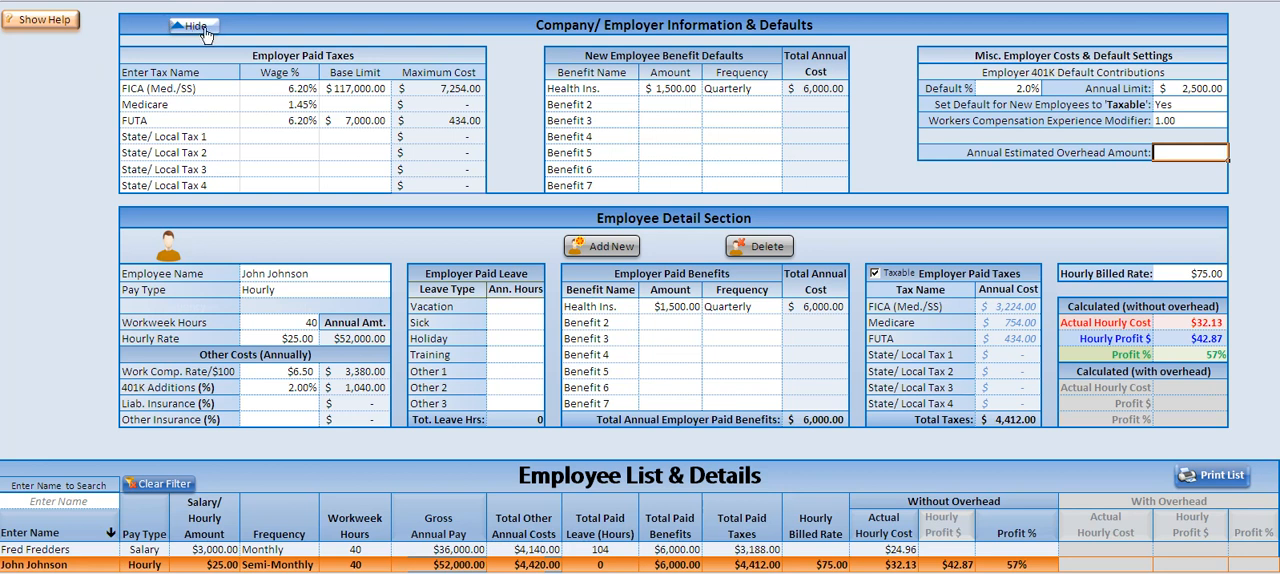
{"action": "left_click", "coordinate": [196, 27]}
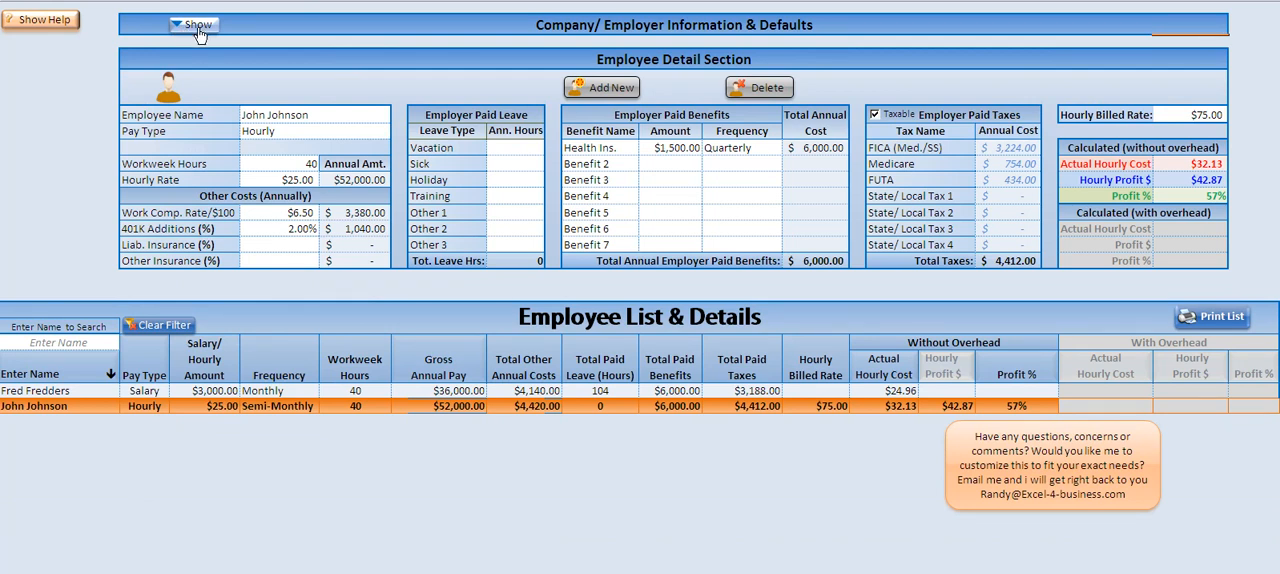
{"action": "left_click", "coordinate": [198, 28]}
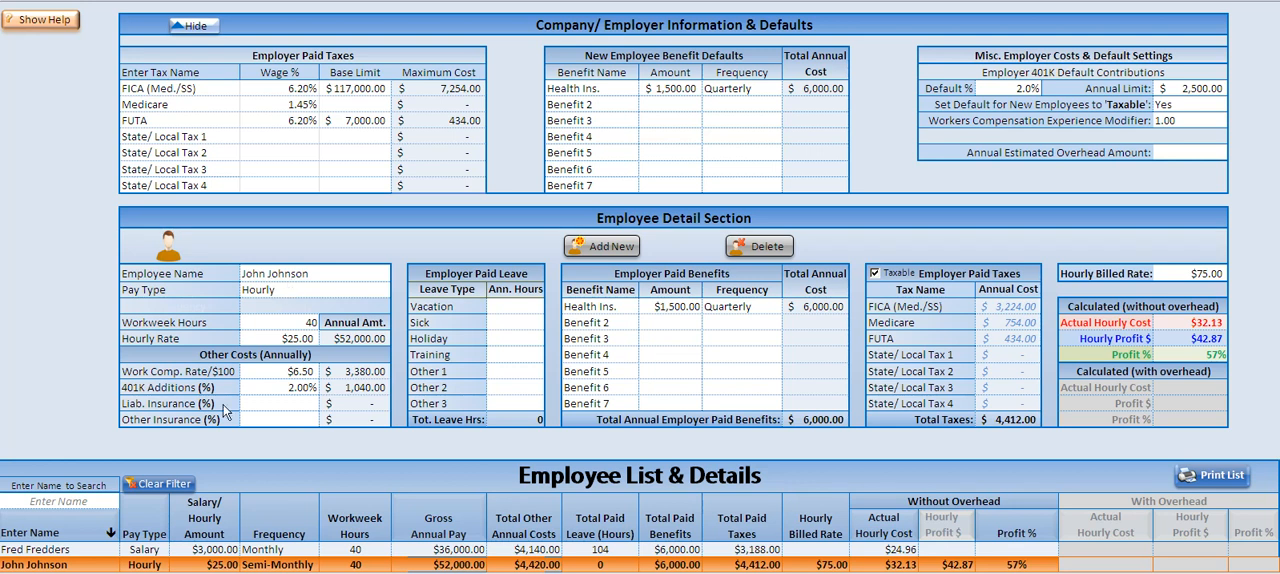
Step: Switch between the salaried and hourly employee records in the employee list to view their details
{"action": "left_click", "coordinate": [262, 548]}
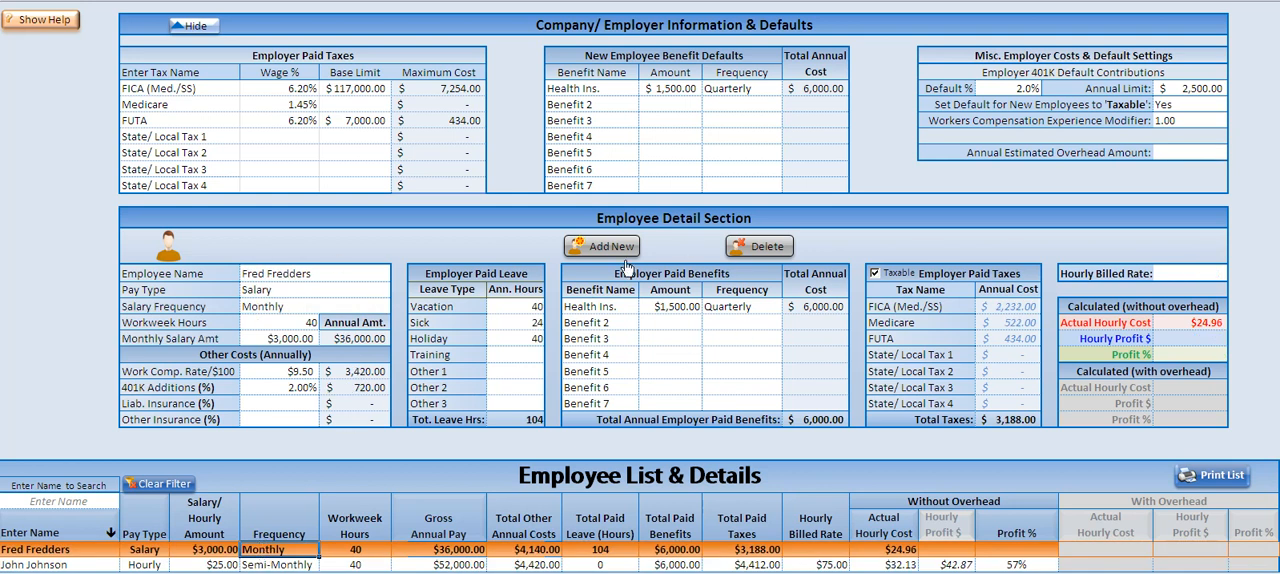
{"action": "left_click", "coordinate": [387, 565]}
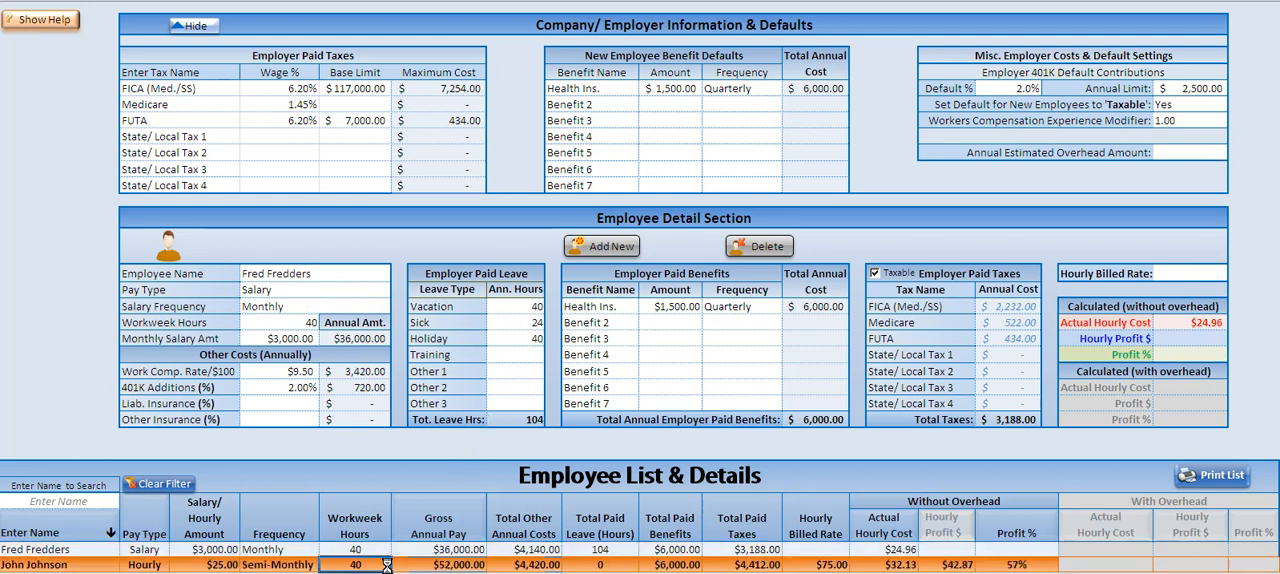
{"action": "left_click", "coordinate": [387, 549]}
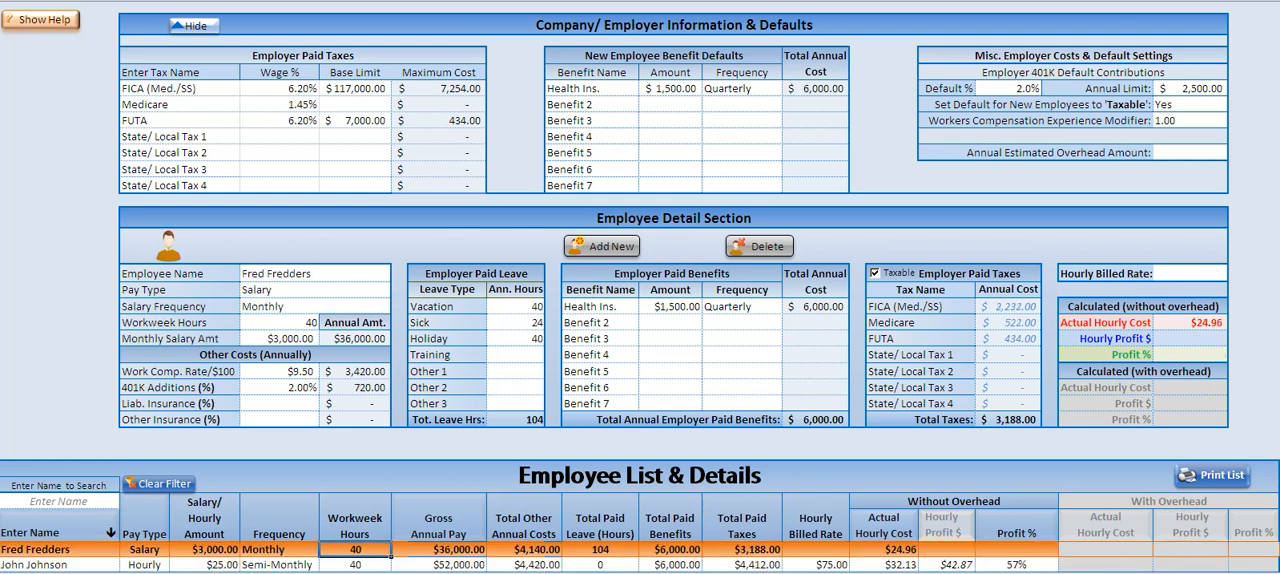
Step: Start a new employee record, enter the employee's full name and set the pay type to Hourly
{"action": "left_click", "coordinate": [628, 245]}
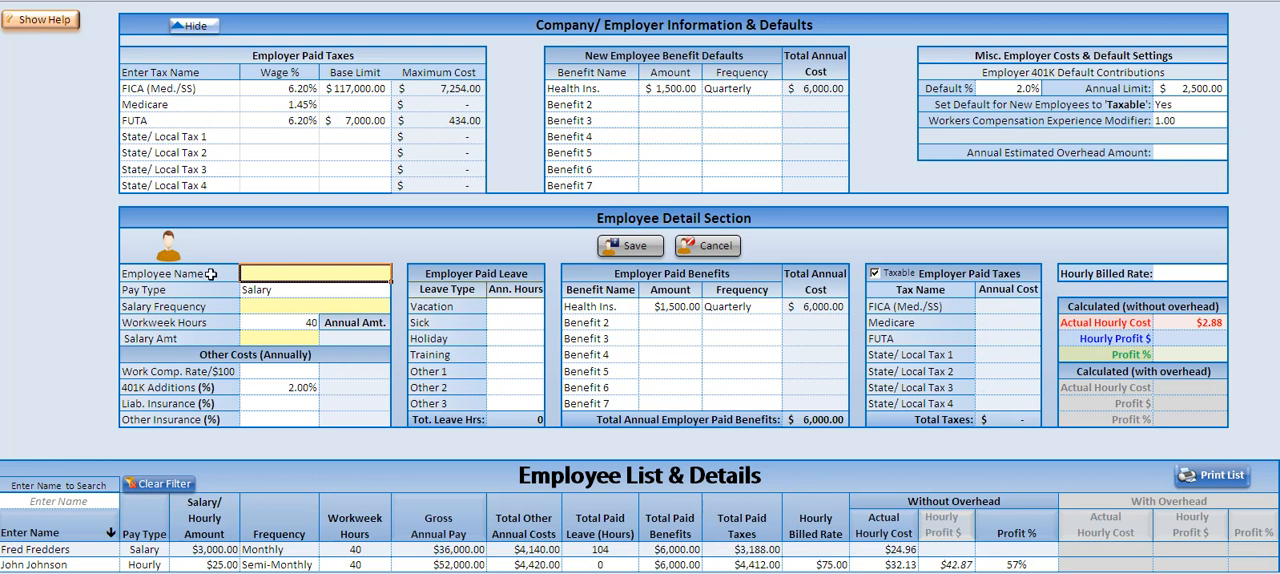
{"action": "type", "text": "Sarah Smith"}
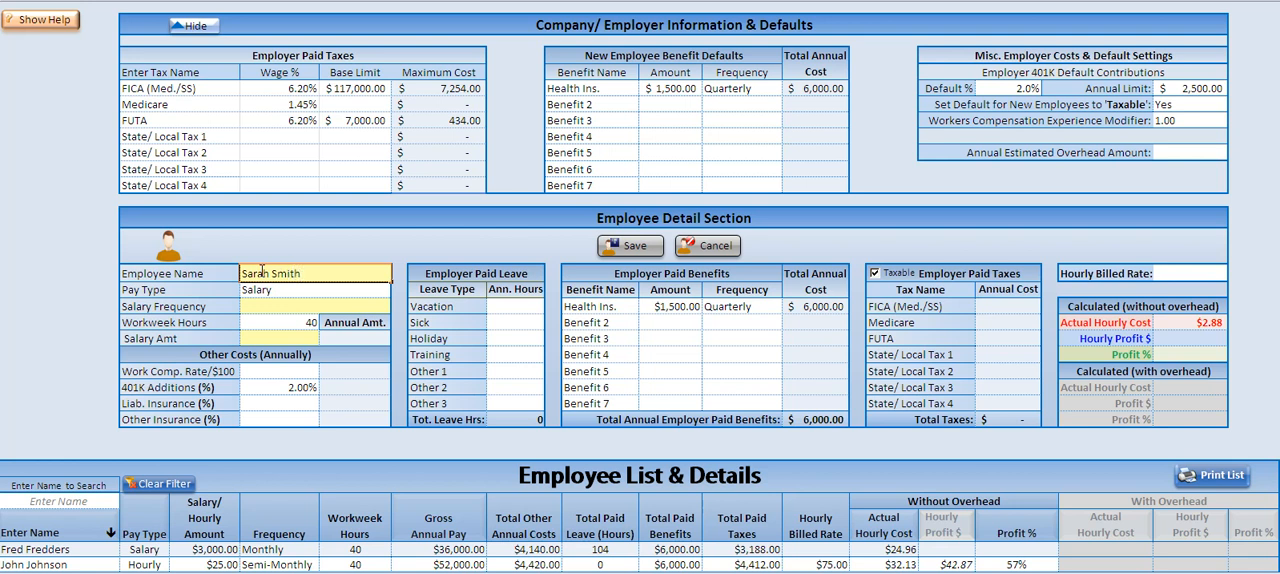
{"action": "key", "text": "Return"}
{"action": "key", "text": "alt+Down"}
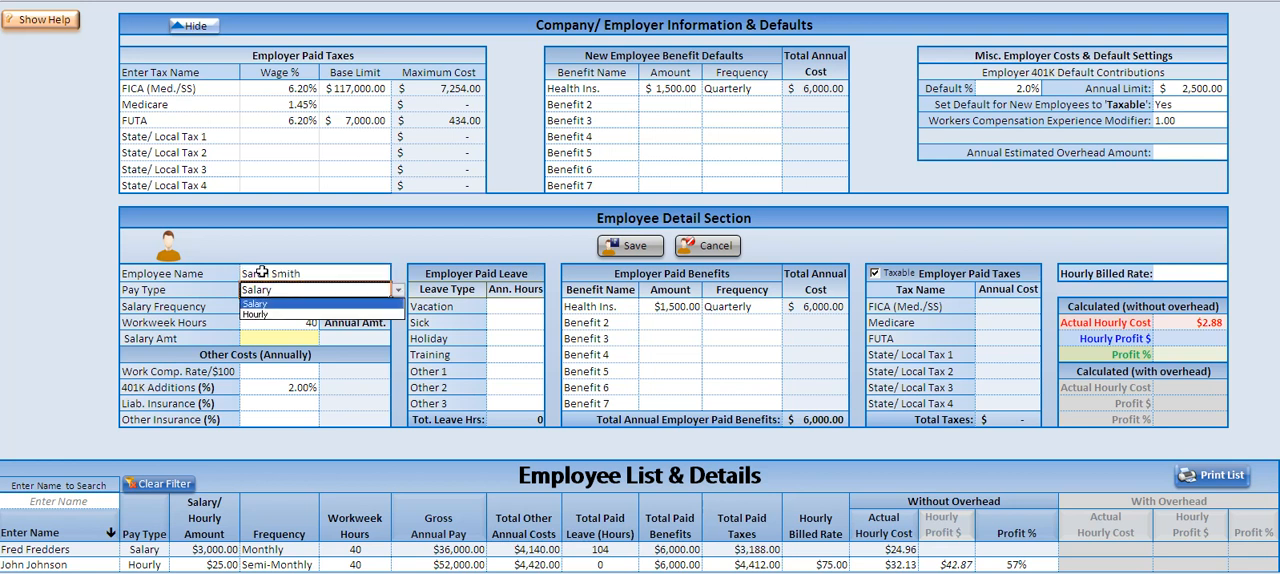
{"action": "key", "text": "Down"}
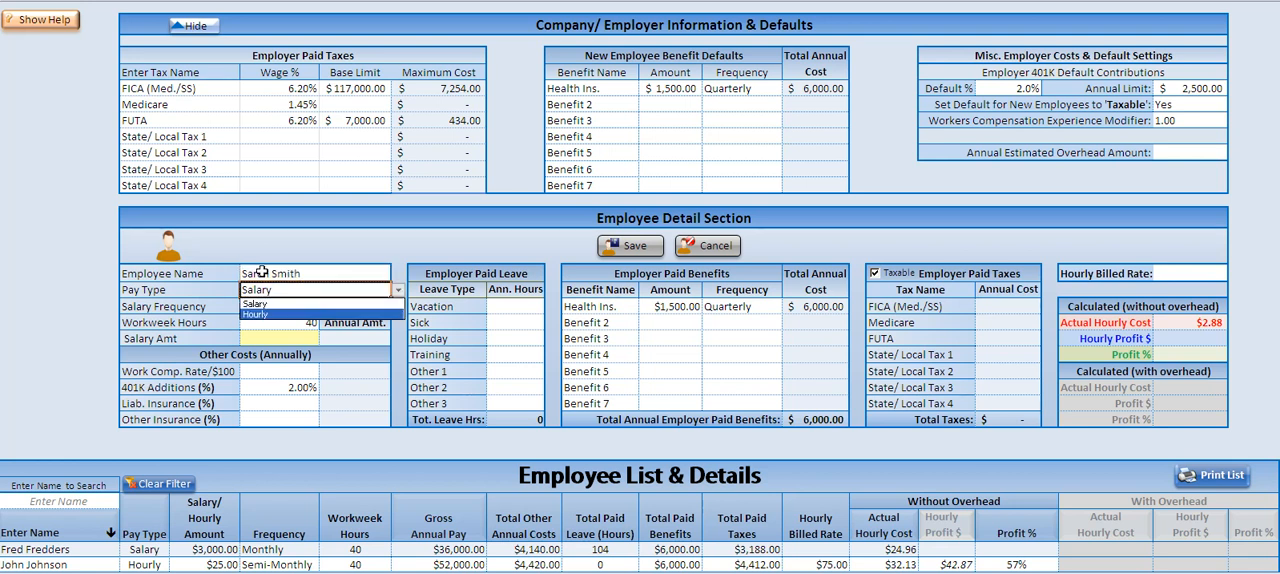
{"action": "key", "text": "Return"}
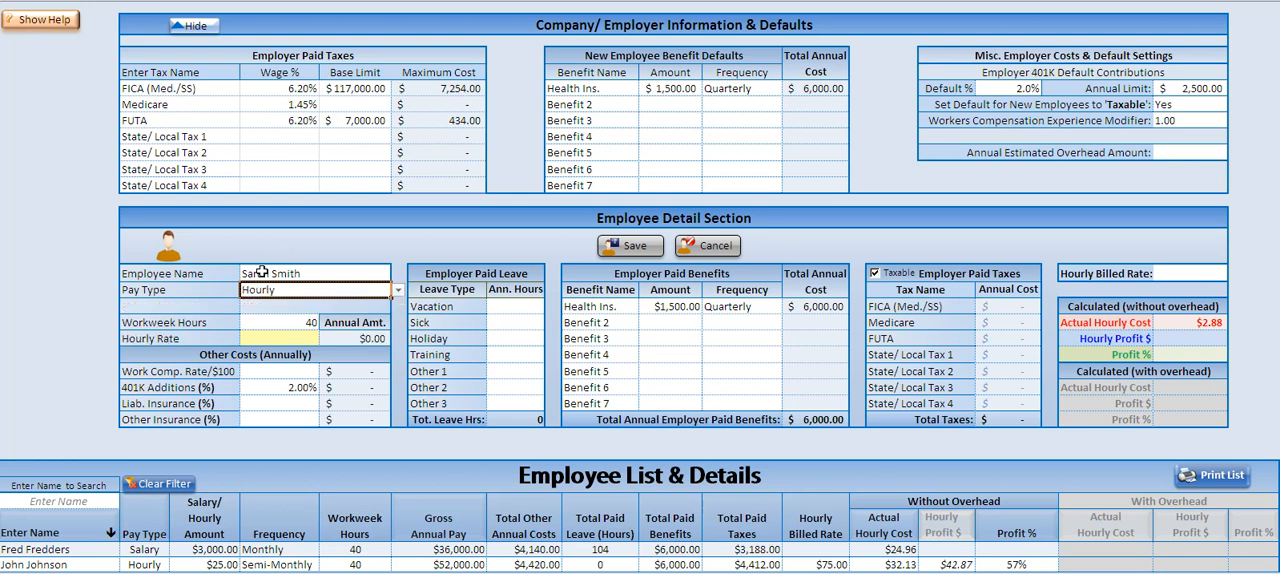
Step: Set the new employee's hourly rate to $20.00
{"action": "left_click", "coordinate": [288, 322]}
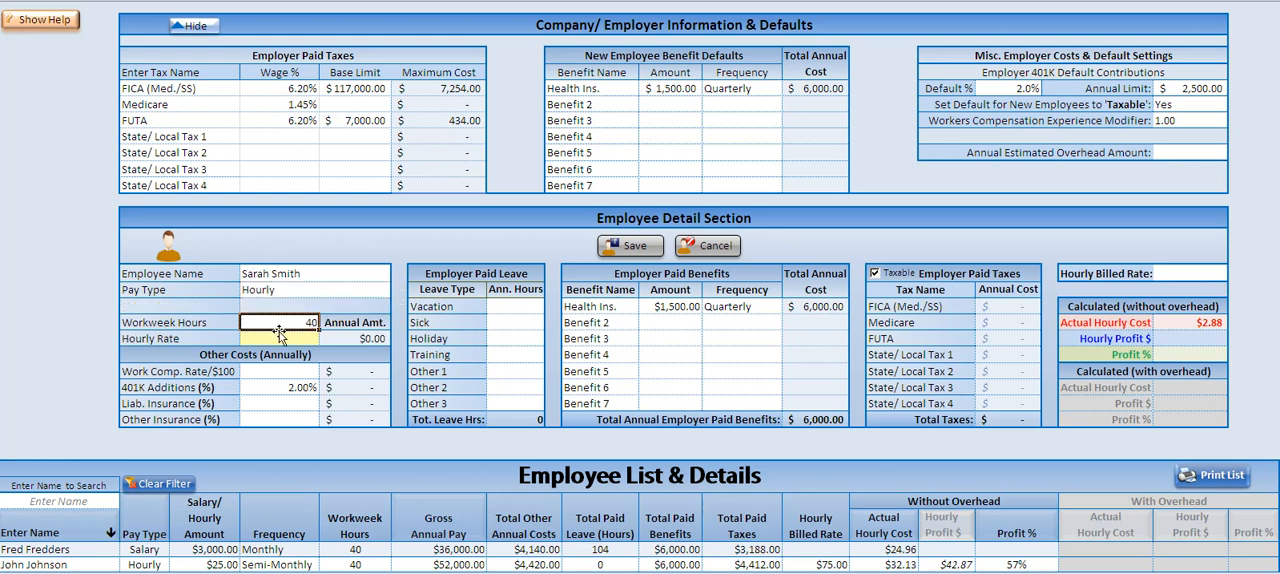
{"action": "left_click", "coordinate": [276, 340]}
{"action": "type", "text": "20."}
{"action": "key", "text": "Return"}
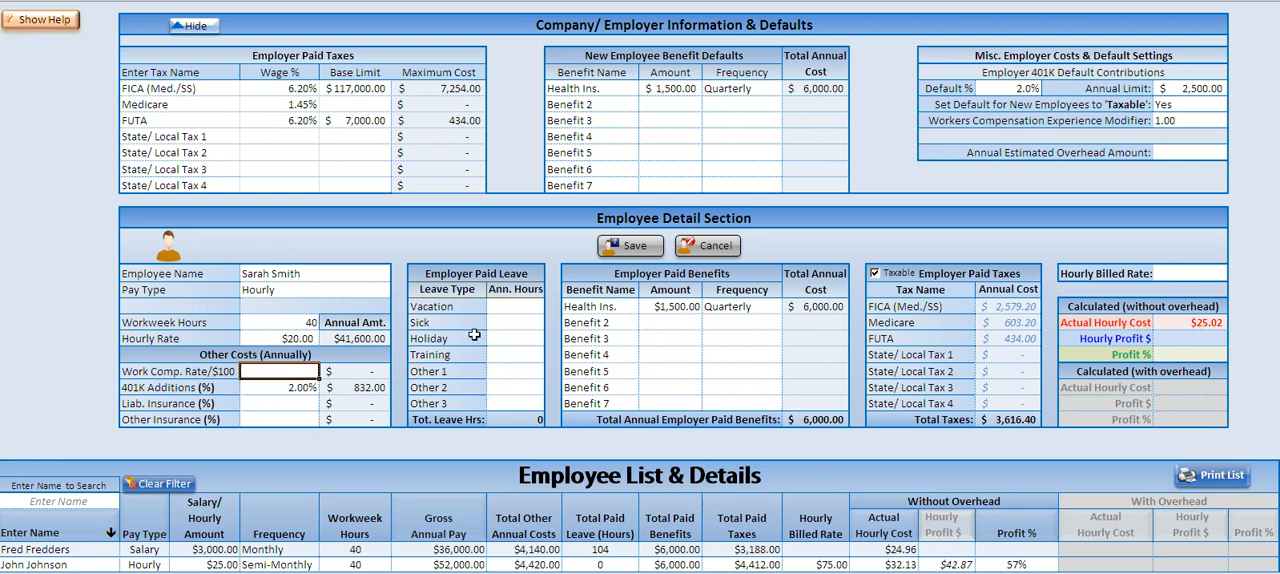
Step: Set the employee's workers compensation rate to $9.50 per $100 and the 401K additions to 1.5%
{"action": "type", "text": "9.50"}
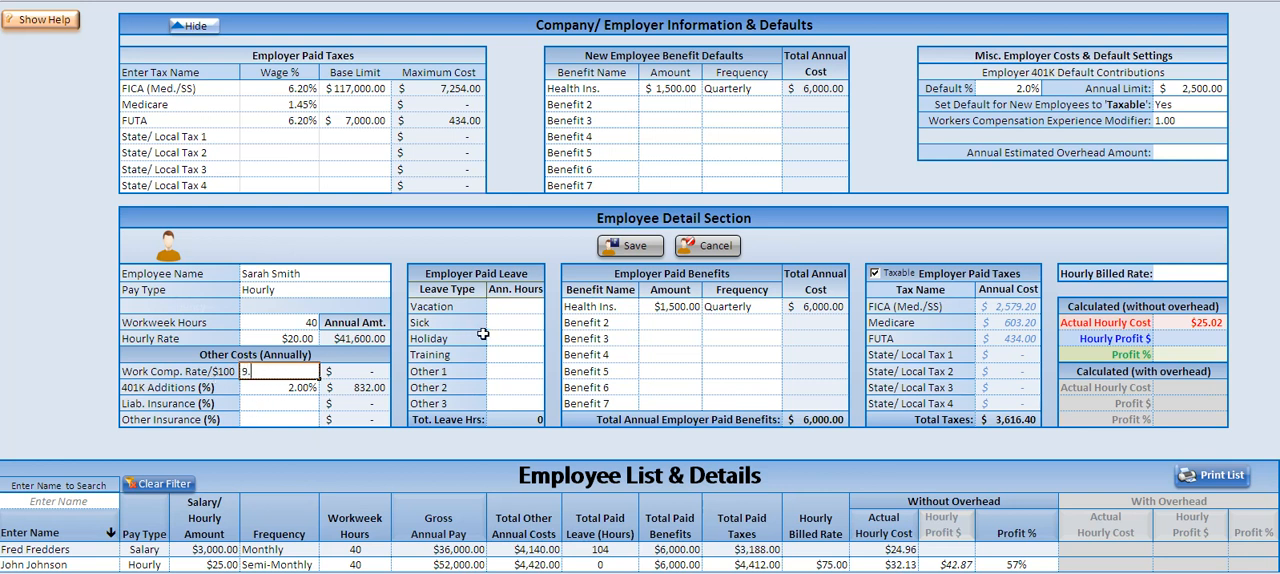
{"action": "left_click", "coordinate": [268, 388]}
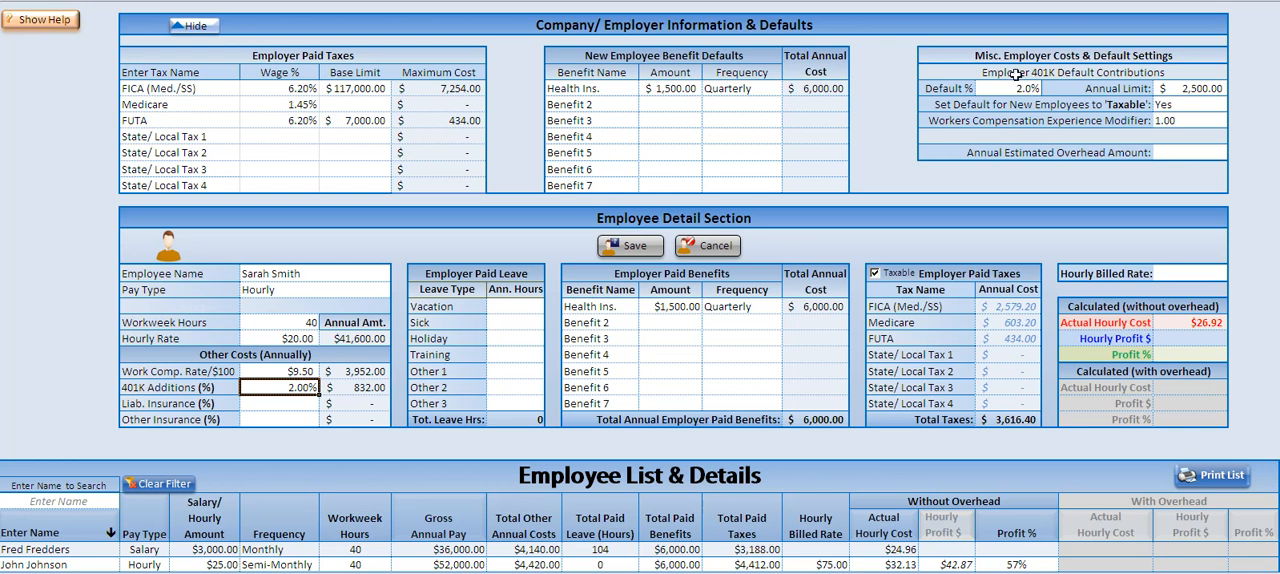
{"action": "type", "text": "1.5"}
{"action": "key", "text": "Return"}
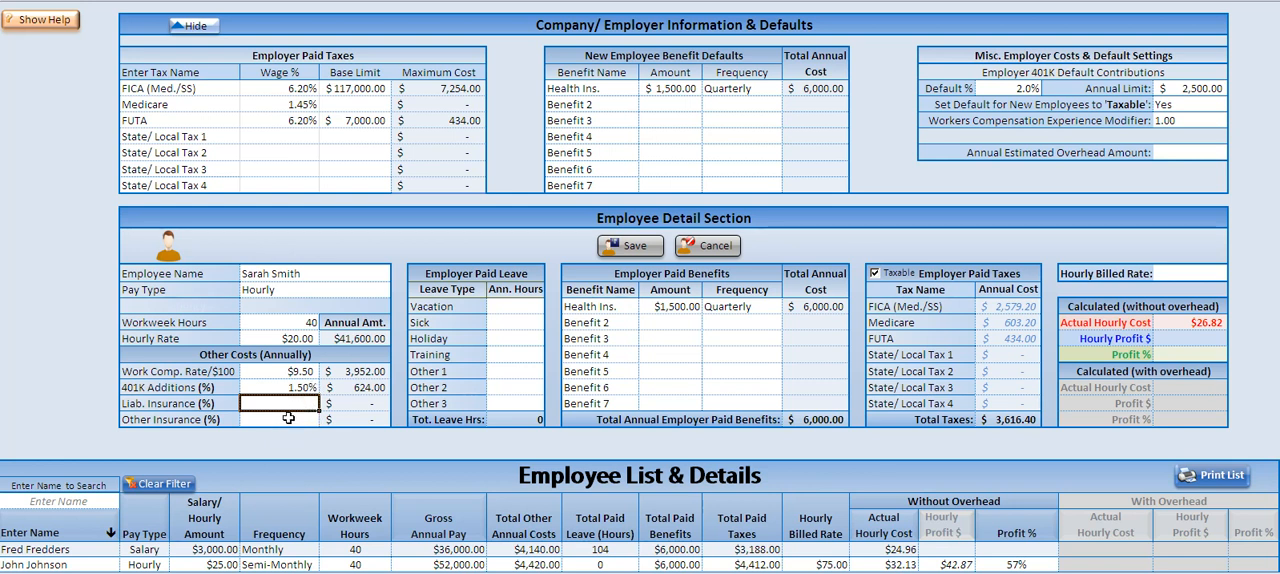
Step: Enter the employee's annual paid leave hours: 40 for vacation, 24 for sick and 40 for holiday
{"action": "left_click", "coordinate": [527, 305]}
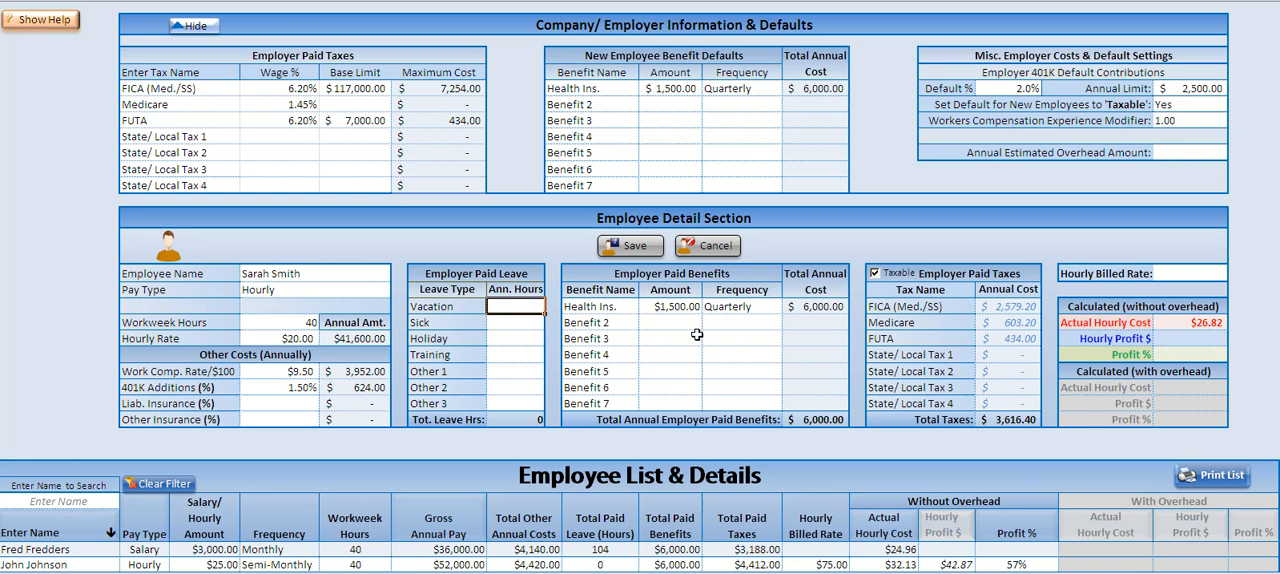
{"action": "type", "text": "40"}
{"action": "key", "text": "Return"}
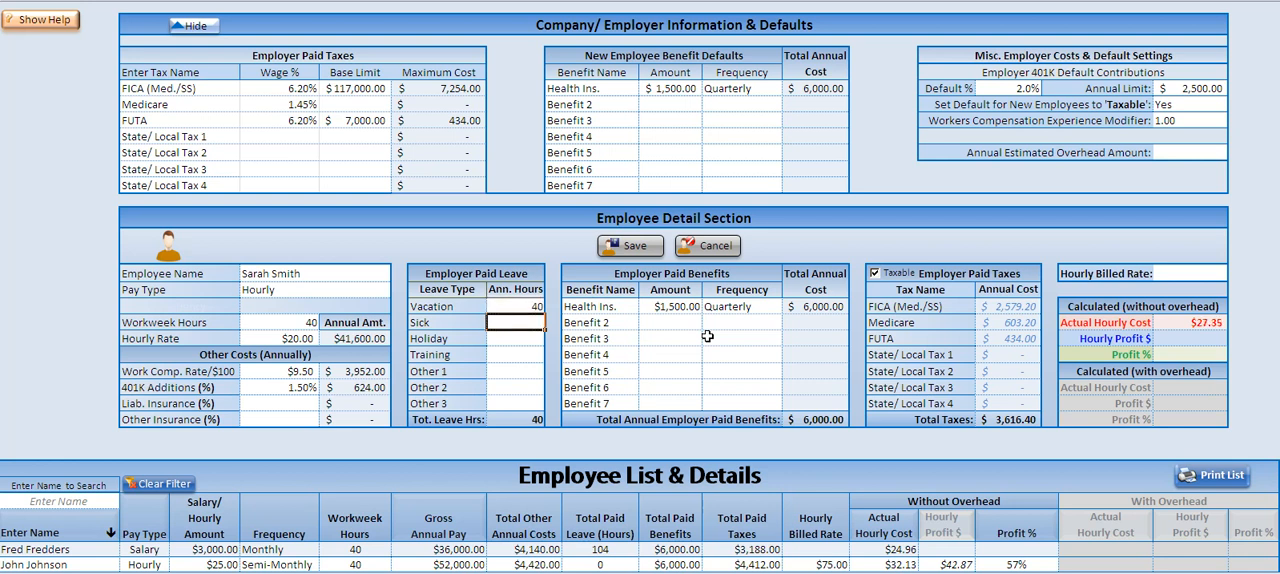
{"action": "type", "text": "2"}
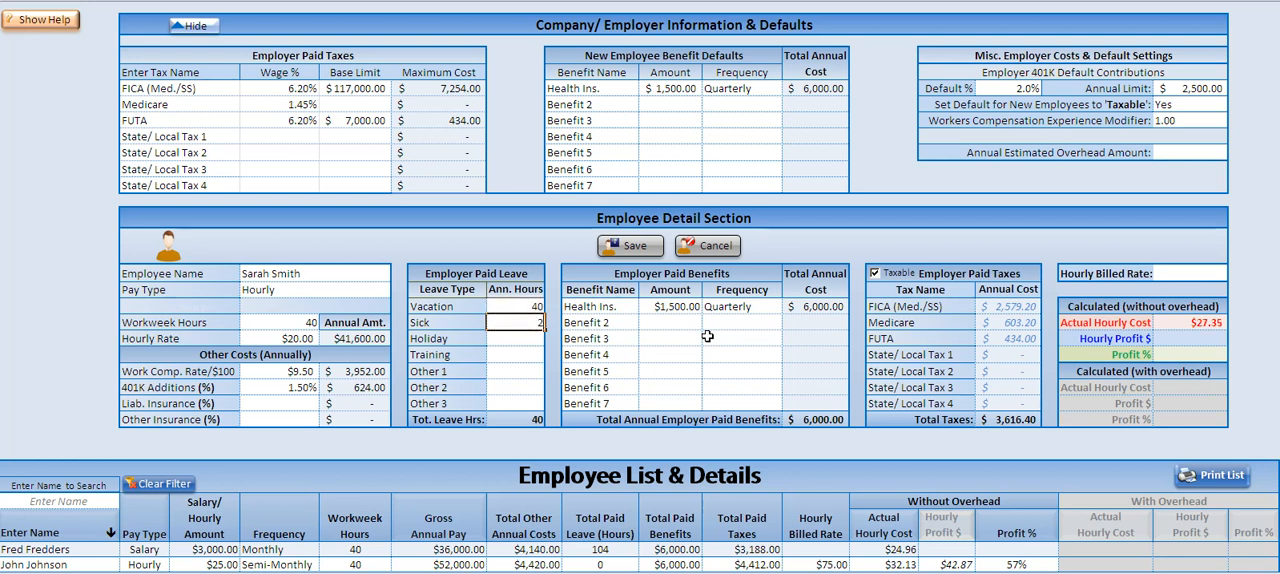
{"action": "type", "text": "4"}
{"action": "key", "text": "Return"}
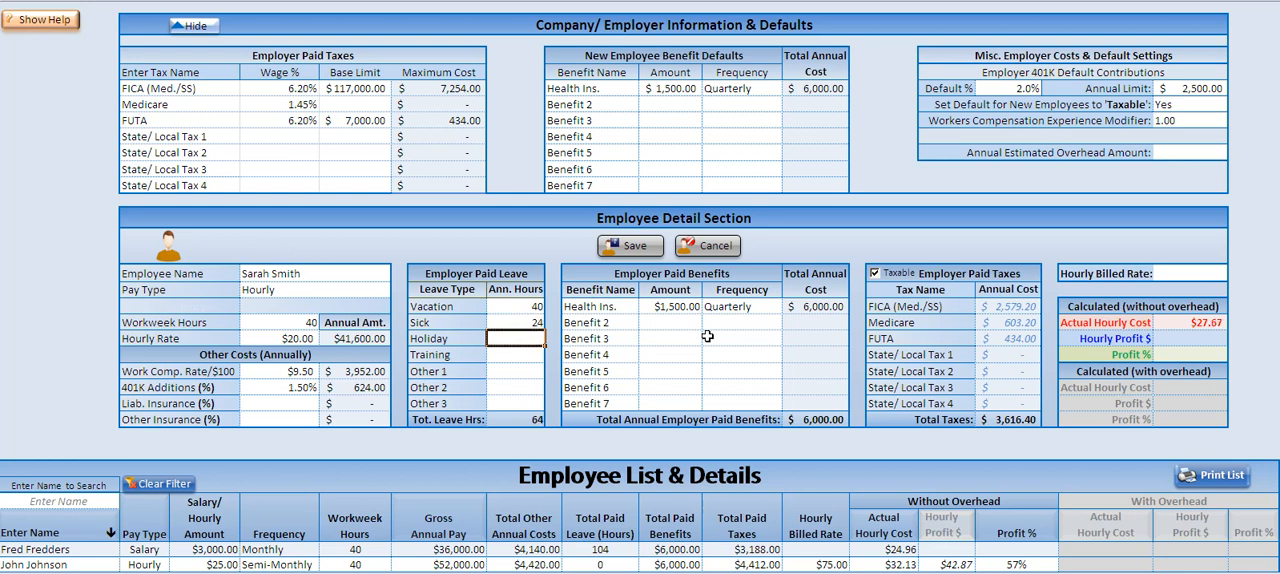
{"action": "type", "text": "40"}
{"action": "key", "text": "Return"}
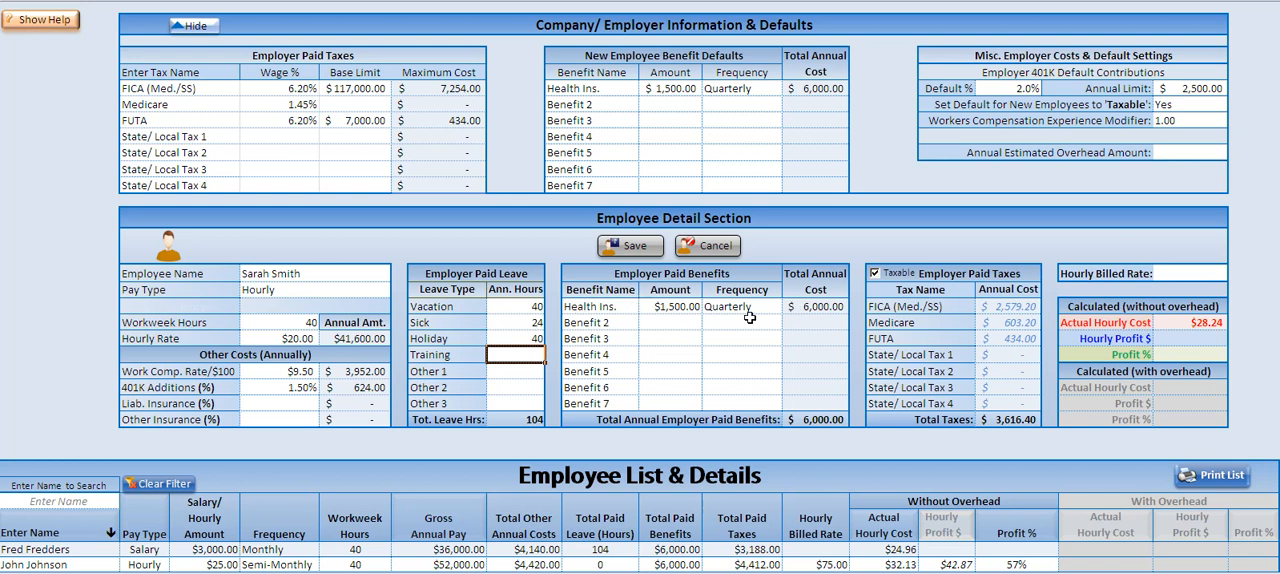
Step: Replace Benefit 2 in the employee's paid benefits with Fuel Reimb, with an amount of $100 and a Monthly frequency
{"action": "left_click", "coordinate": [625, 322]}
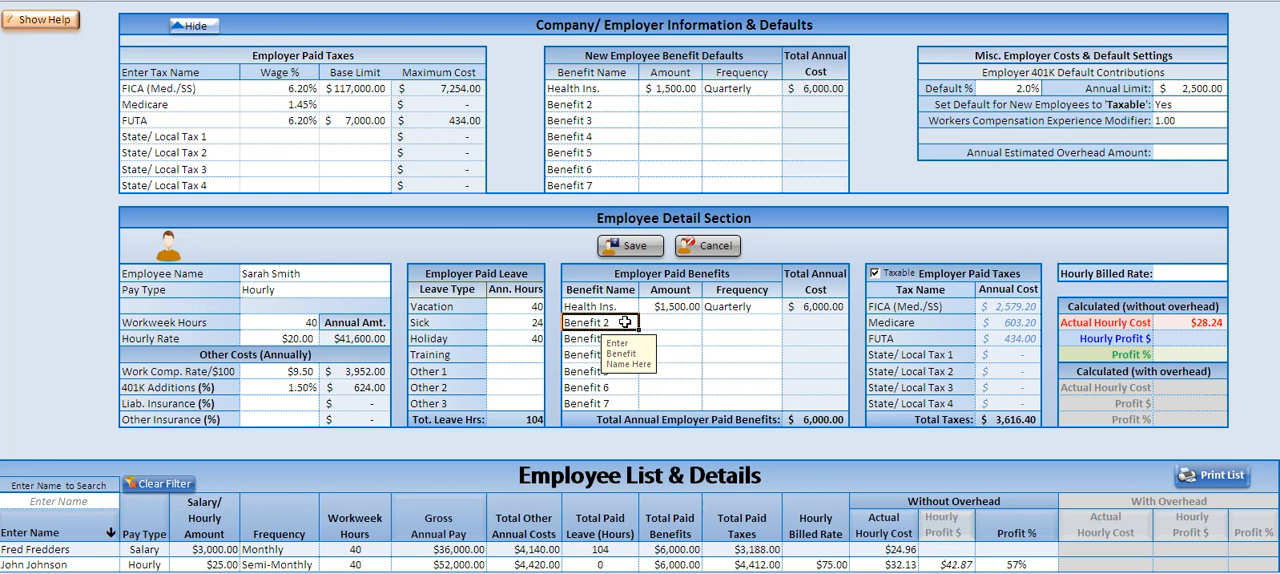
{"action": "type", "text": "Fuel Reimb."}
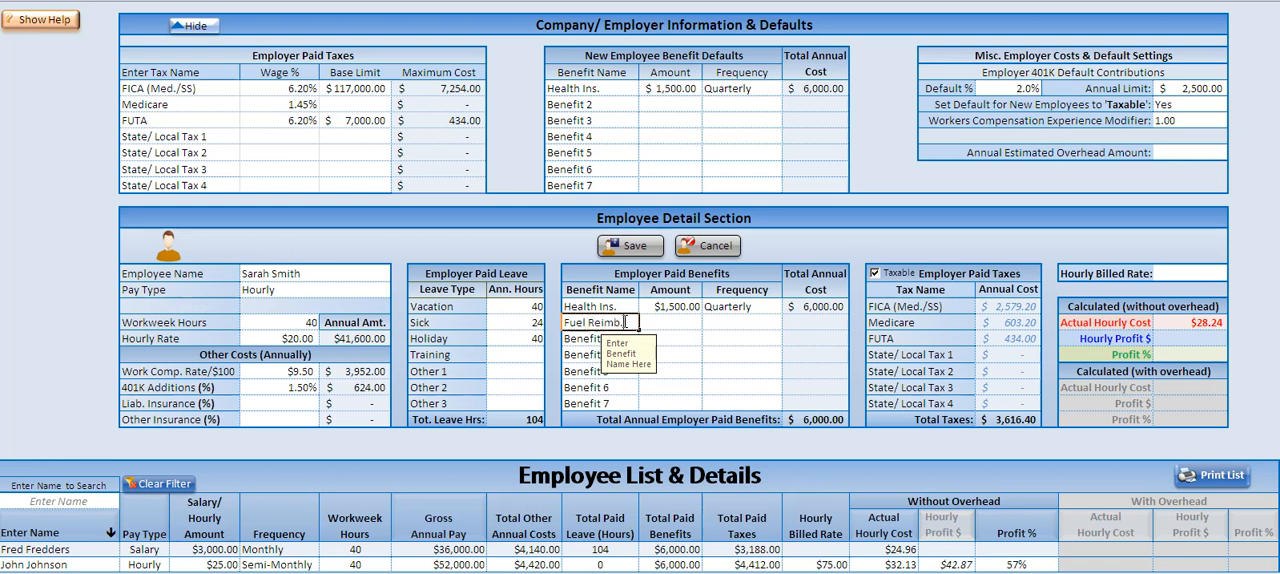
{"action": "key", "text": "Tab"}
{"action": "type", "text": "1"}
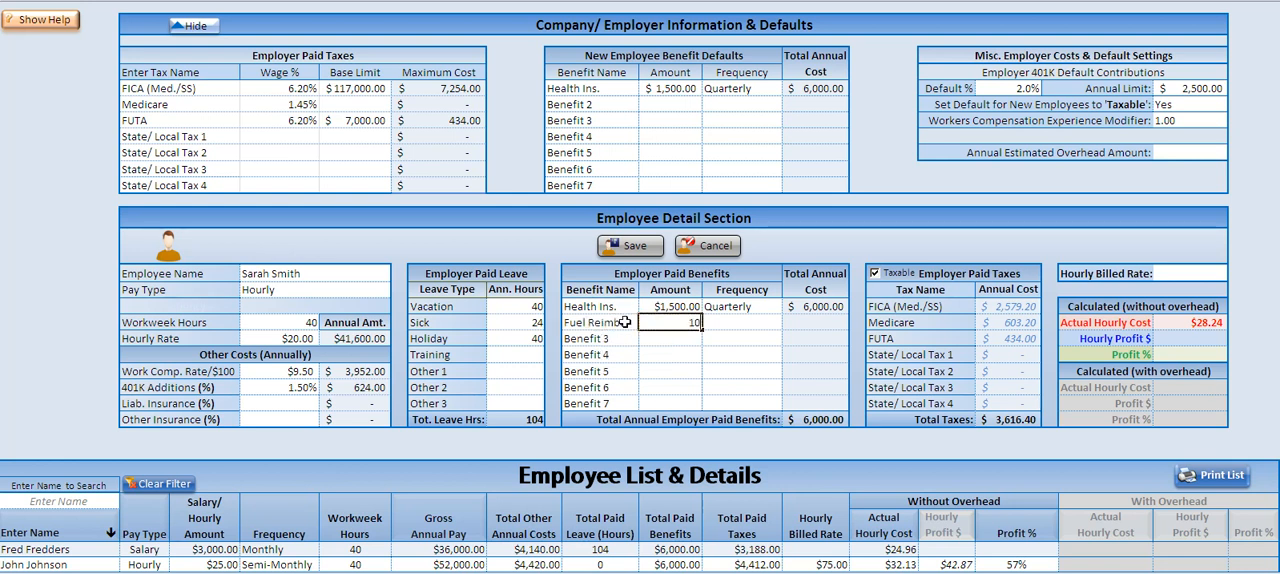
{"action": "type", "text": "00."}
{"action": "key", "text": "Tab"}
{"action": "key", "text": "alt+Down"}
{"action": "key", "text": "Down"}
{"action": "key", "text": "Down"}
{"action": "key", "text": "Down"}
{"action": "key", "text": "Down"}
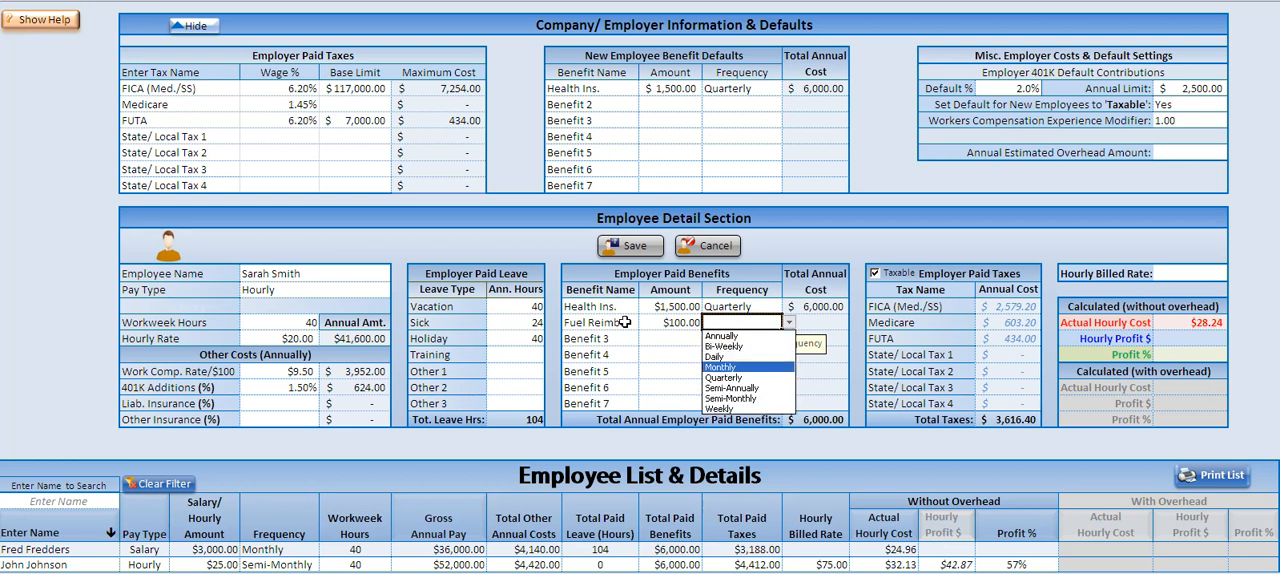
{"action": "key", "text": "Return"}
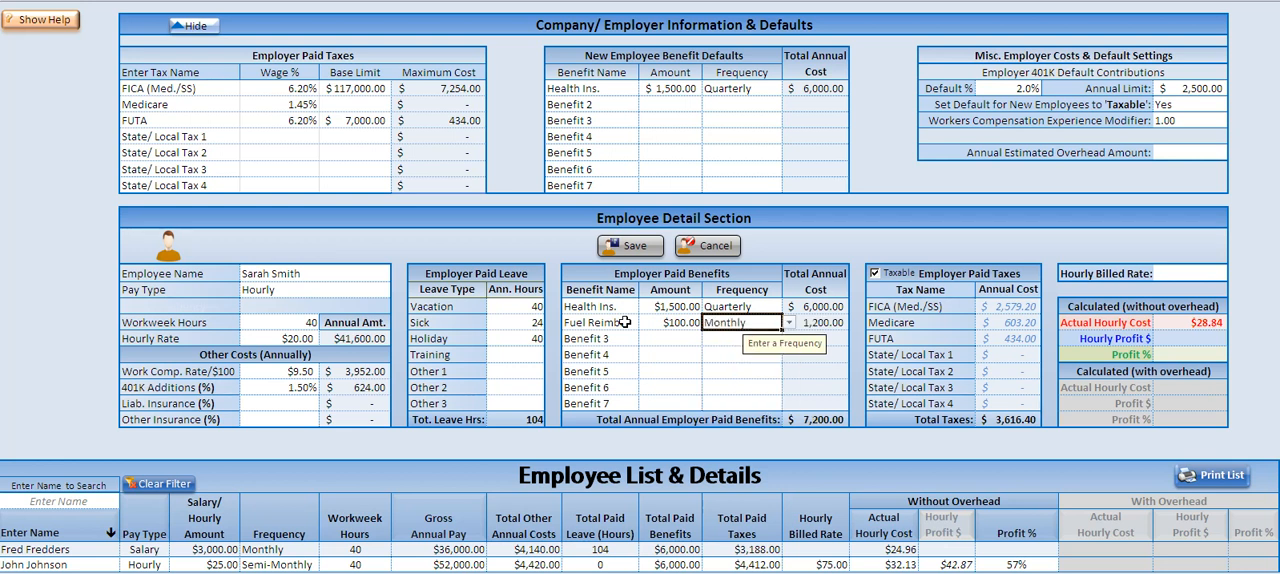
{"action": "left_click", "coordinate": [624, 322]}
{"action": "key", "text": "Down"}
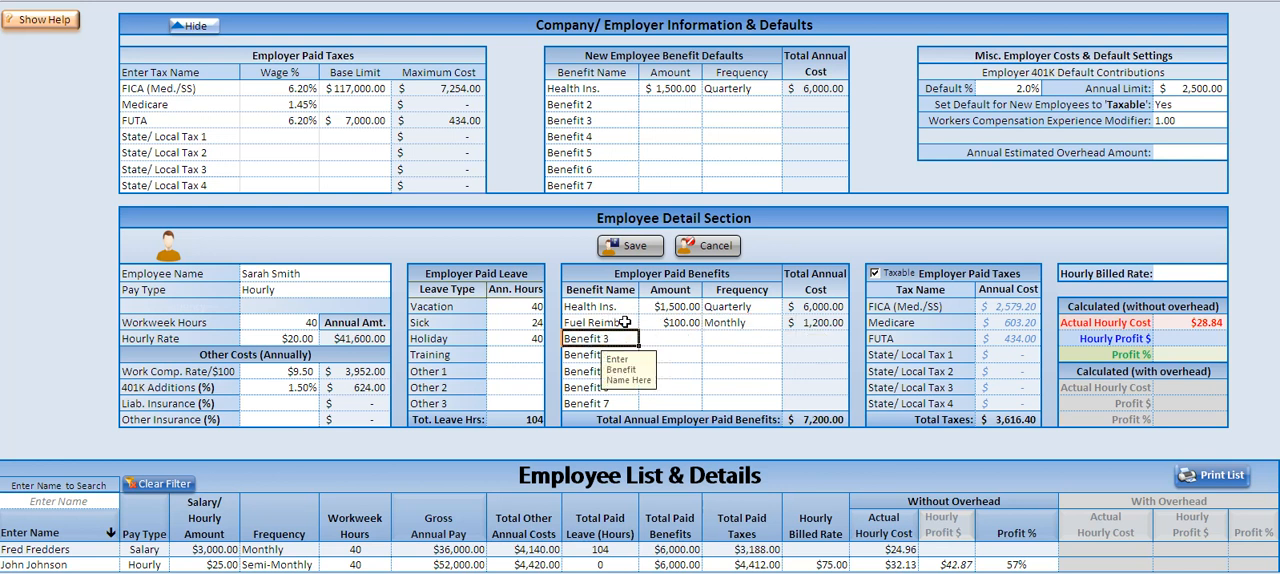
Step: Replace Benefit 3 in the employee's paid benefits with Meals, with an amount of $50 and a Monthly frequency
{"action": "type", "text": "Me"}
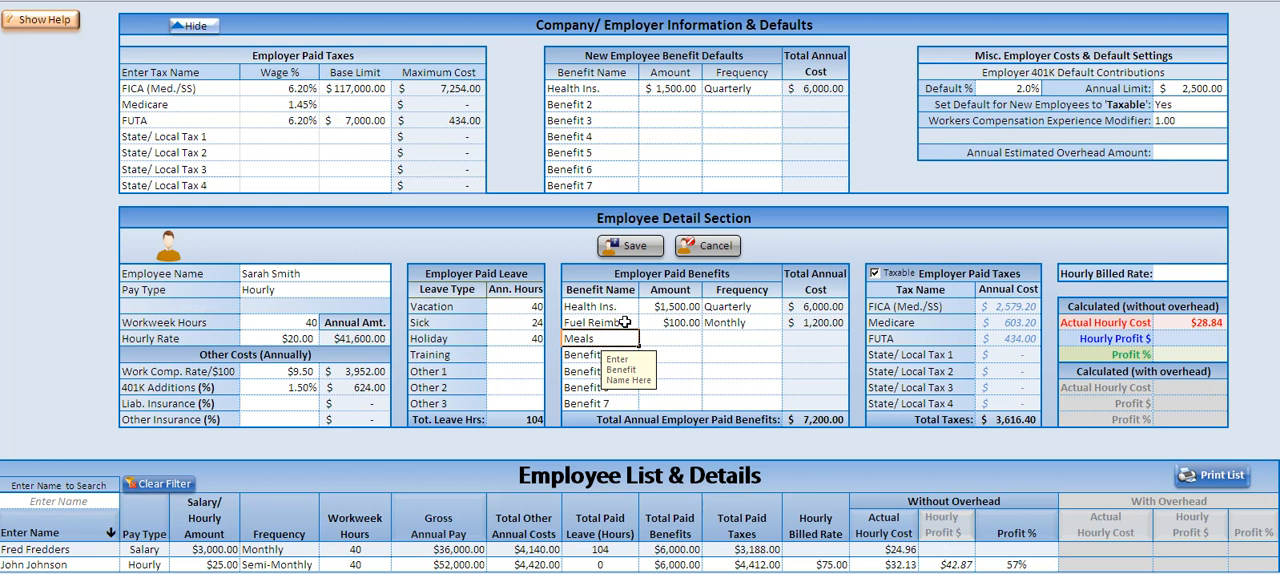
{"action": "type", "text": "als"}
{"action": "key", "text": "Tab"}
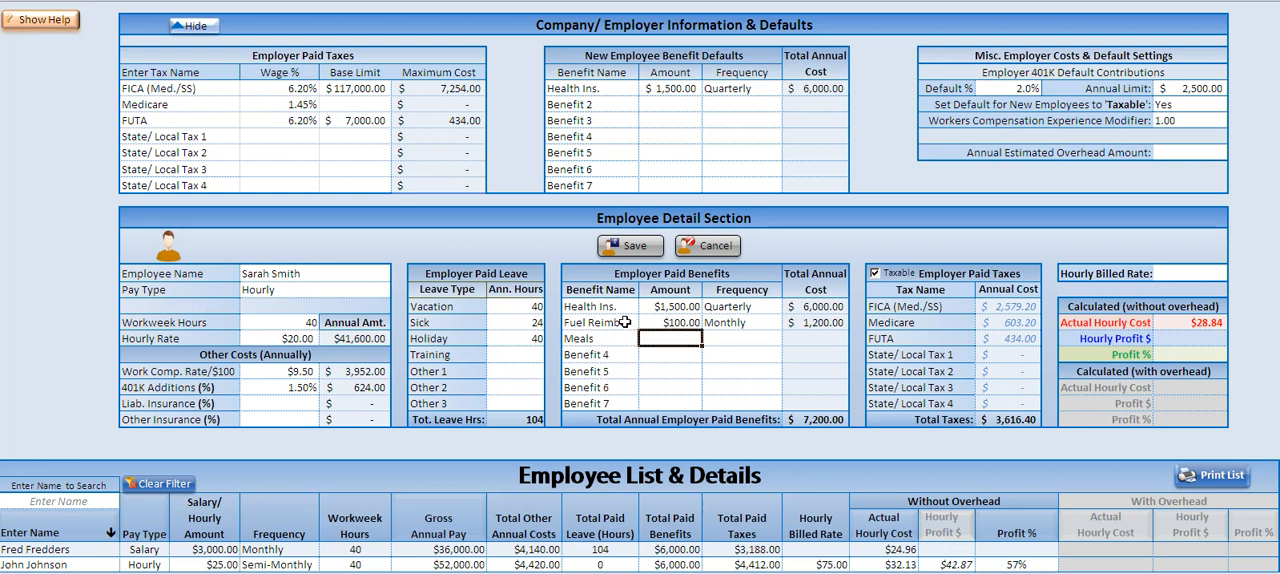
{"action": "type", "text": "5"}
{"action": "key", "text": "Tab"}
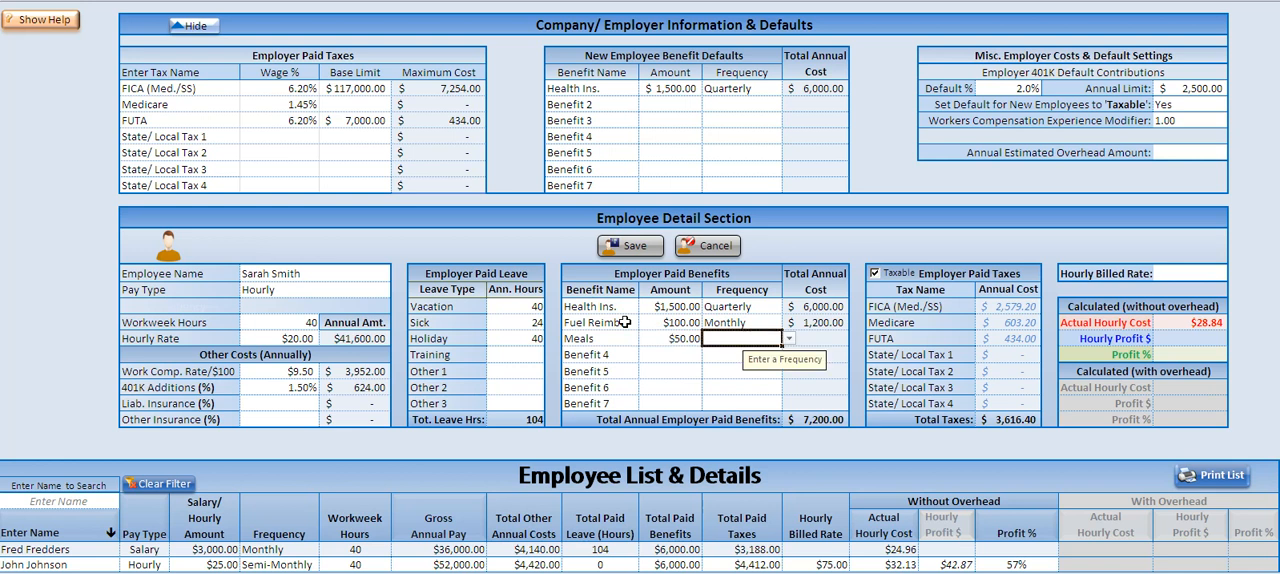
{"action": "key", "text": "alt+Down"}
{"action": "key", "text": "Down"}
{"action": "key", "text": "Down"}
{"action": "key", "text": "Down"}
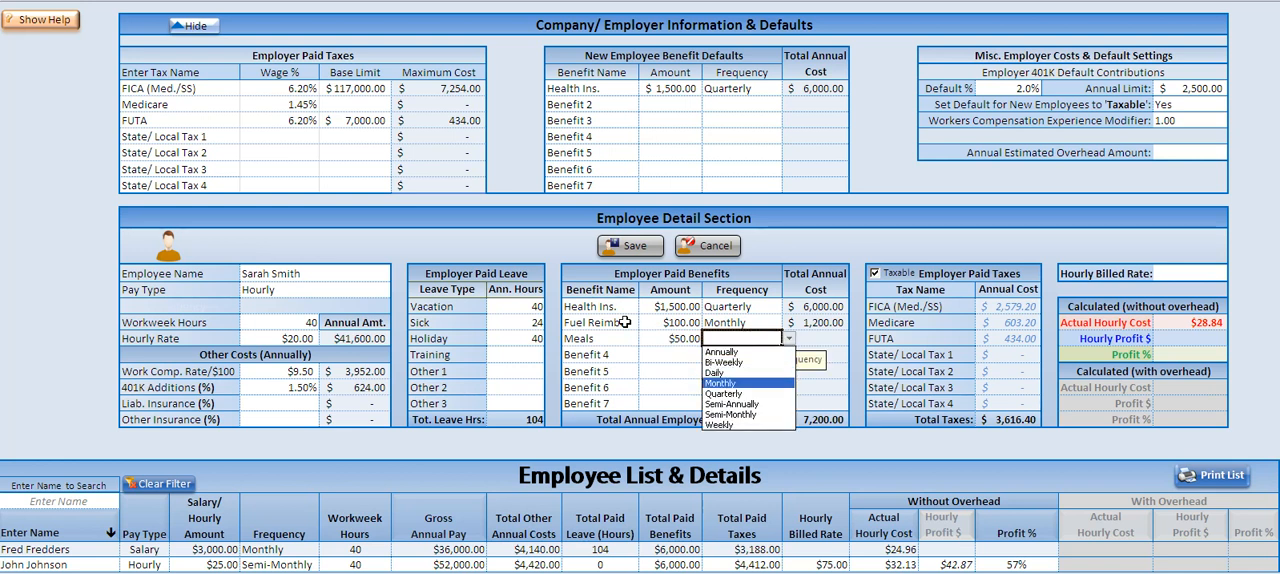
{"action": "key", "text": "Return"}
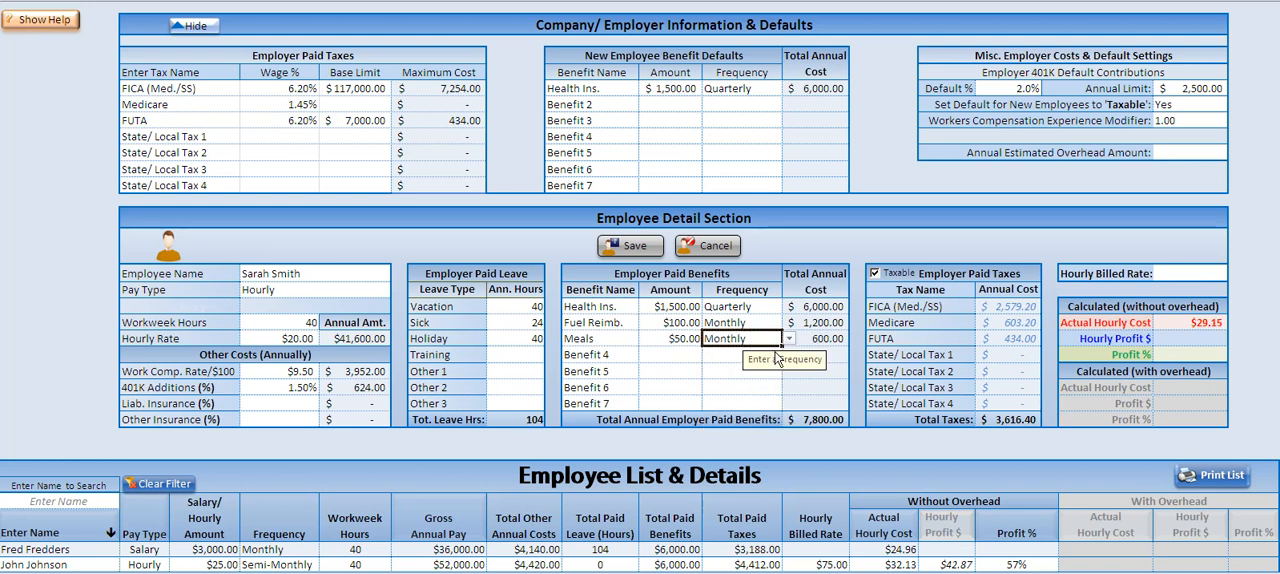
Step: Switch the employee's Taxable setting off and on again, and set the hourly billed rate to $50.00
{"action": "left_click", "coordinate": [876, 274]}
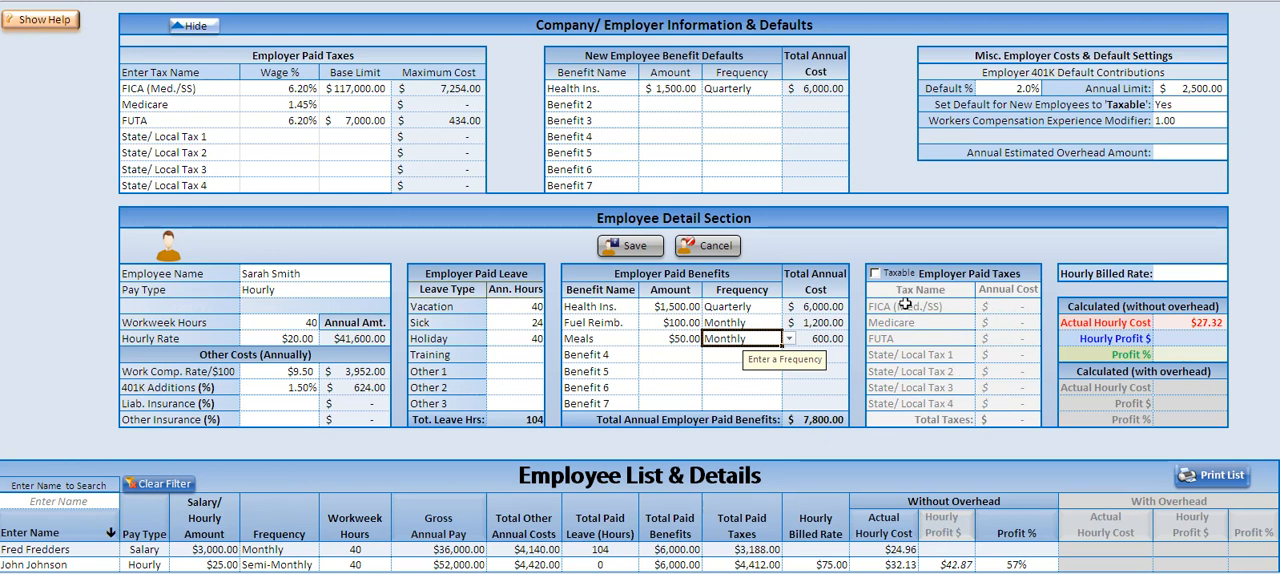
{"action": "left_click", "coordinate": [875, 274]}
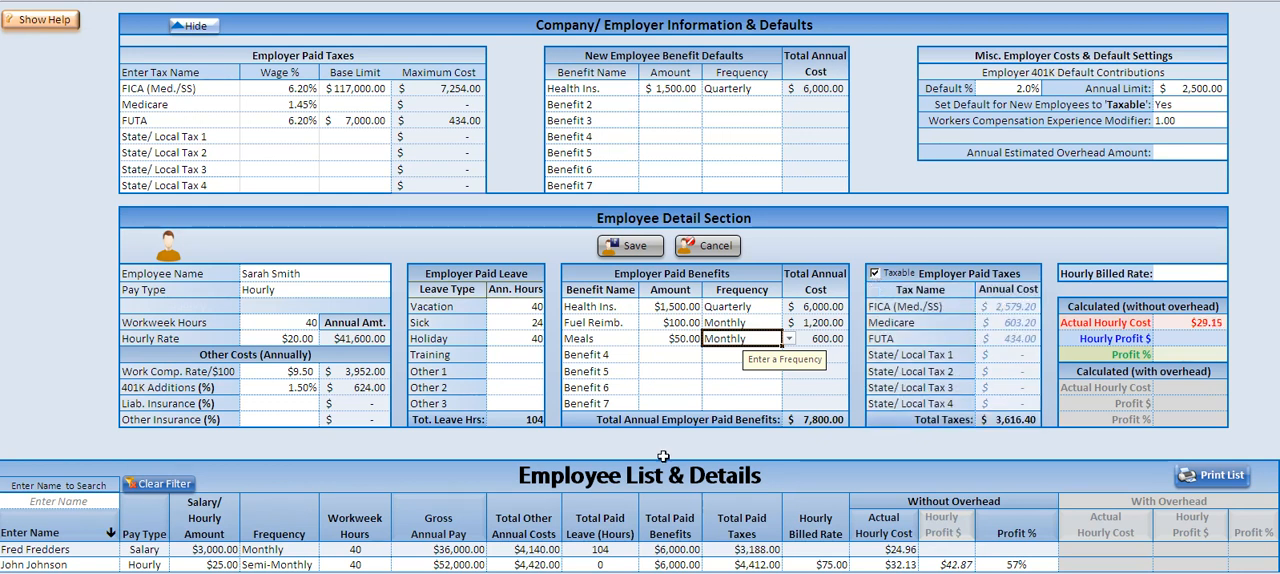
{"action": "left_click", "coordinate": [1193, 272]}
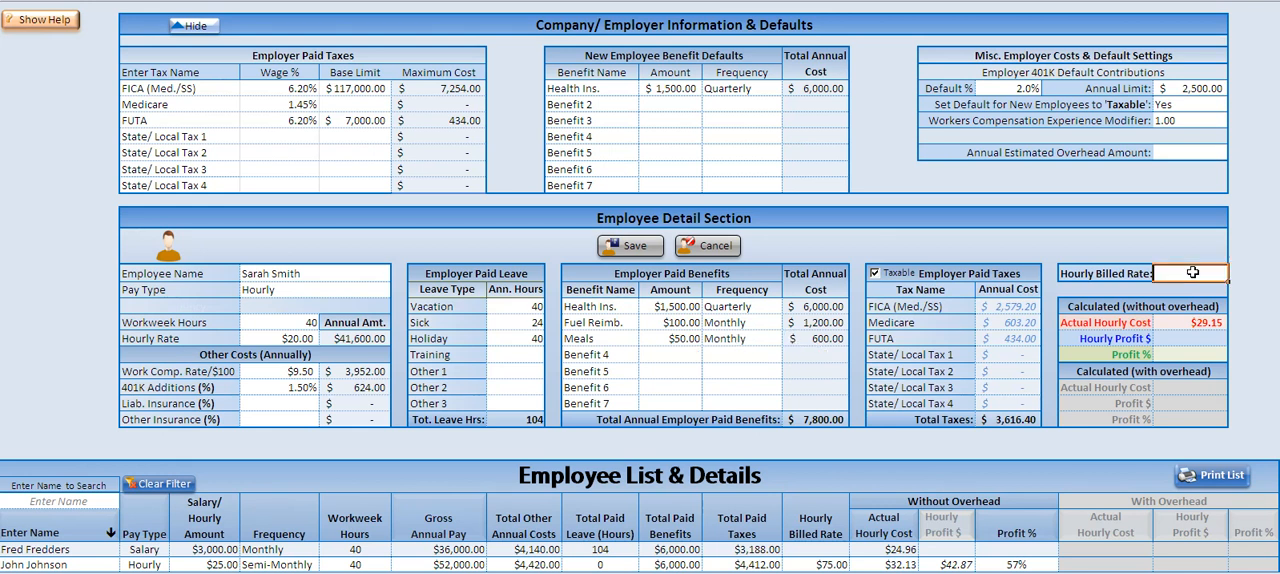
{"action": "type", "text": "50.00"}
{"action": "key", "text": "Tab"}
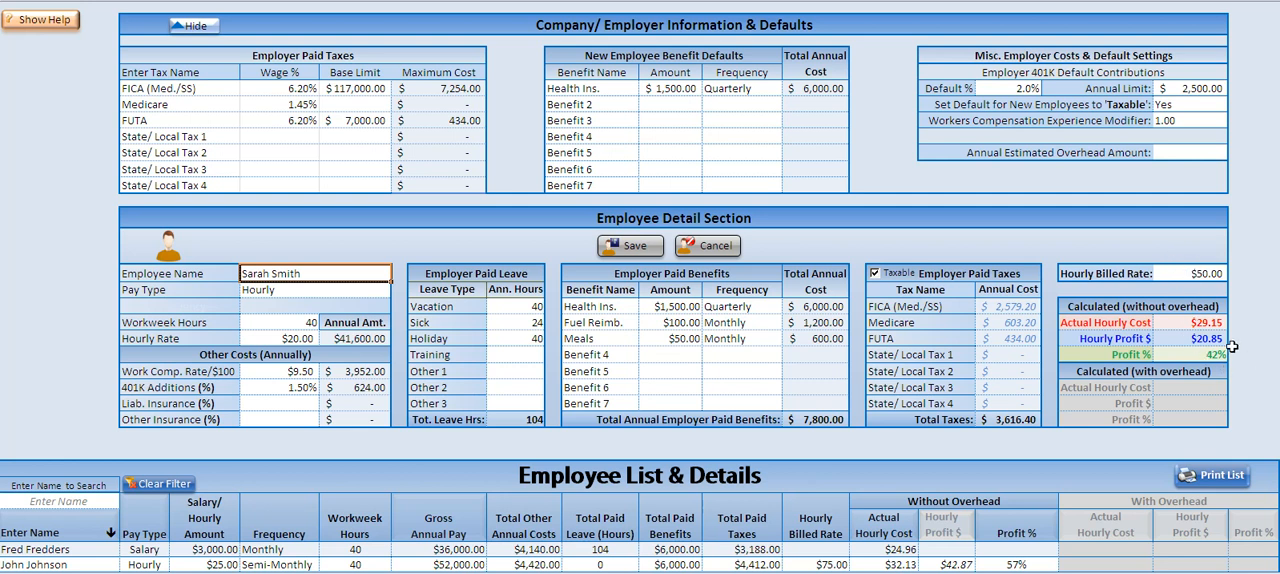
Step: Set the company's annual estimated overhead amount to $50,000 and save the new employee
{"action": "left_click", "coordinate": [1205, 152]}
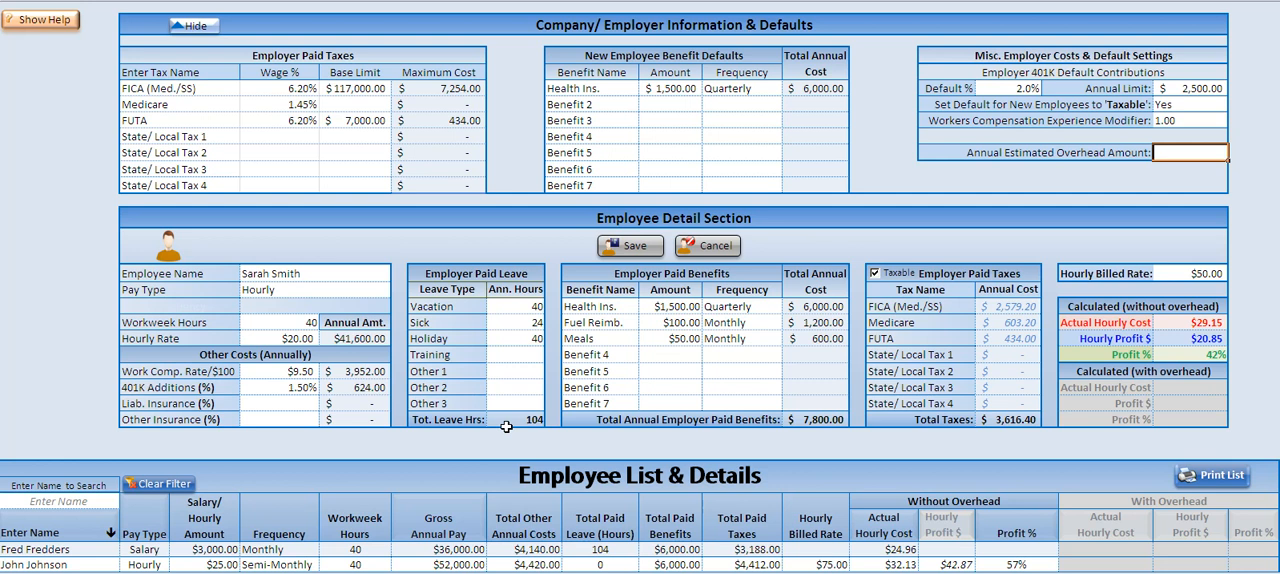
{"action": "type", "text": "5"}
{"action": "type", "text": "0"}
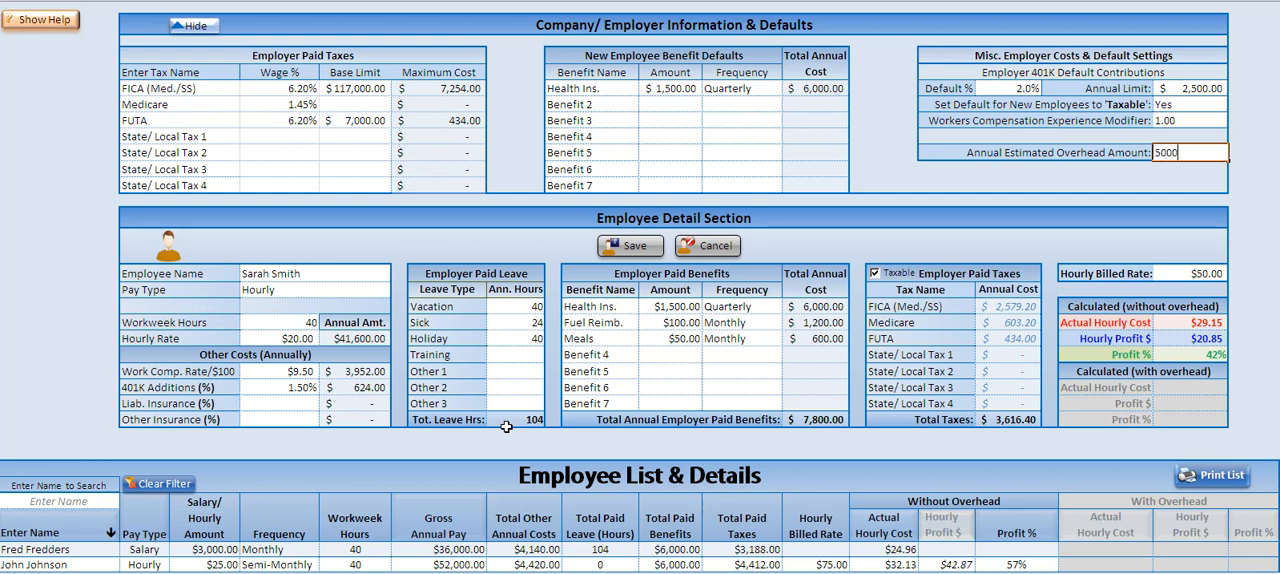
{"action": "type", "text": ",000"}
{"action": "key", "text": "Return"}
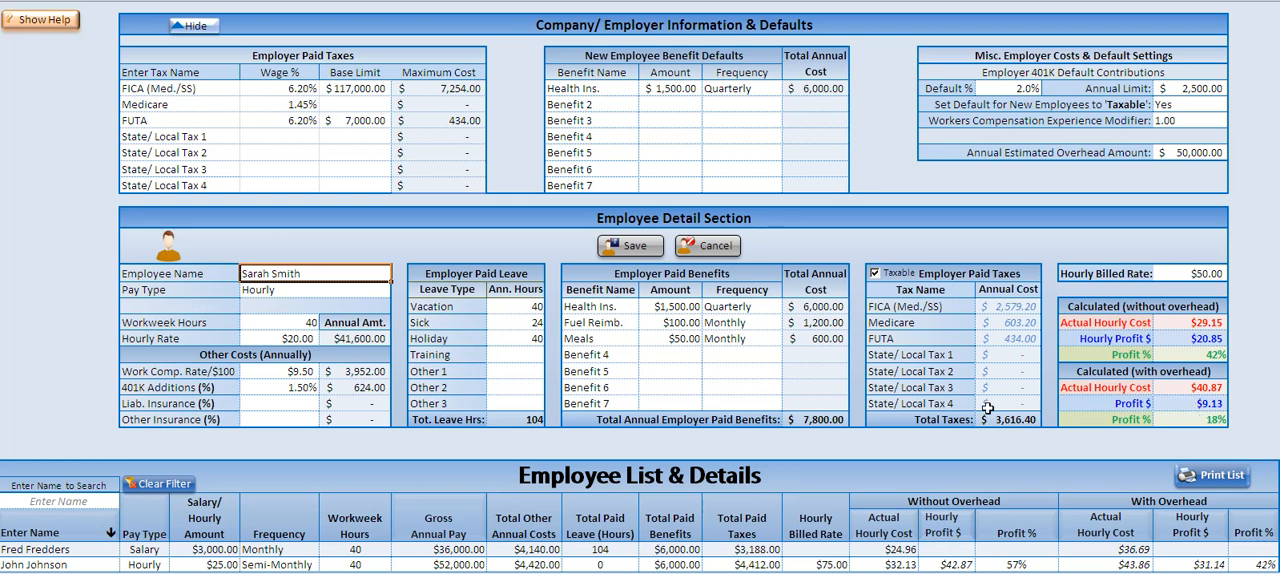
{"action": "left_click", "coordinate": [636, 247]}
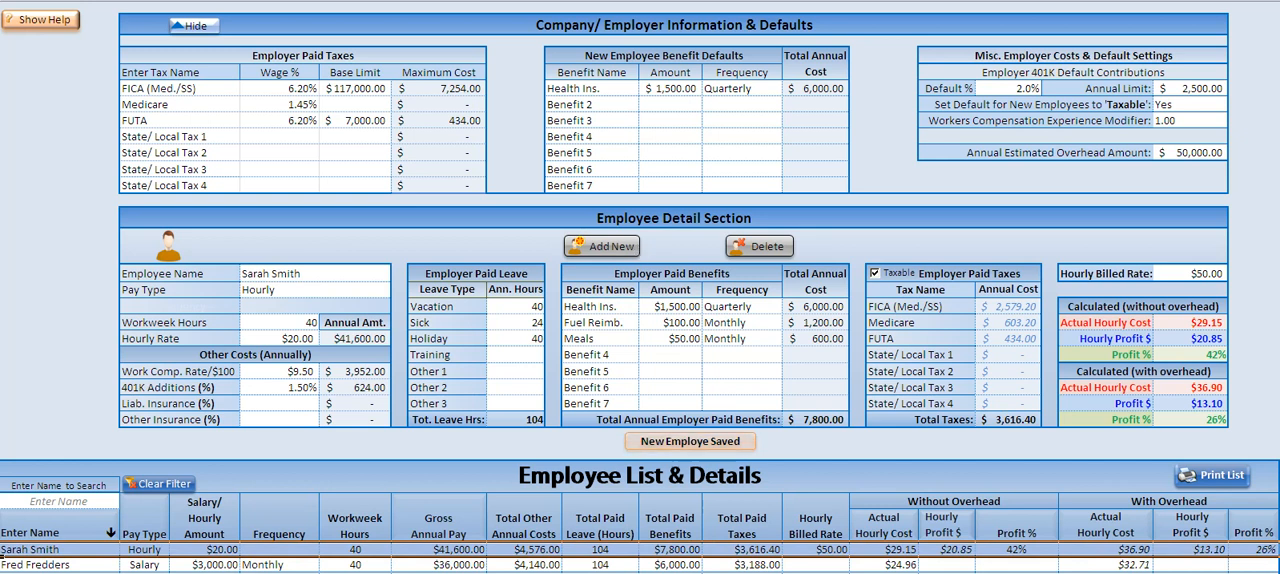
Step: View the salaried employee's details, return to the new hourly employee's record, and hide the company information and defaults section
{"action": "left_click", "coordinate": [75, 564]}
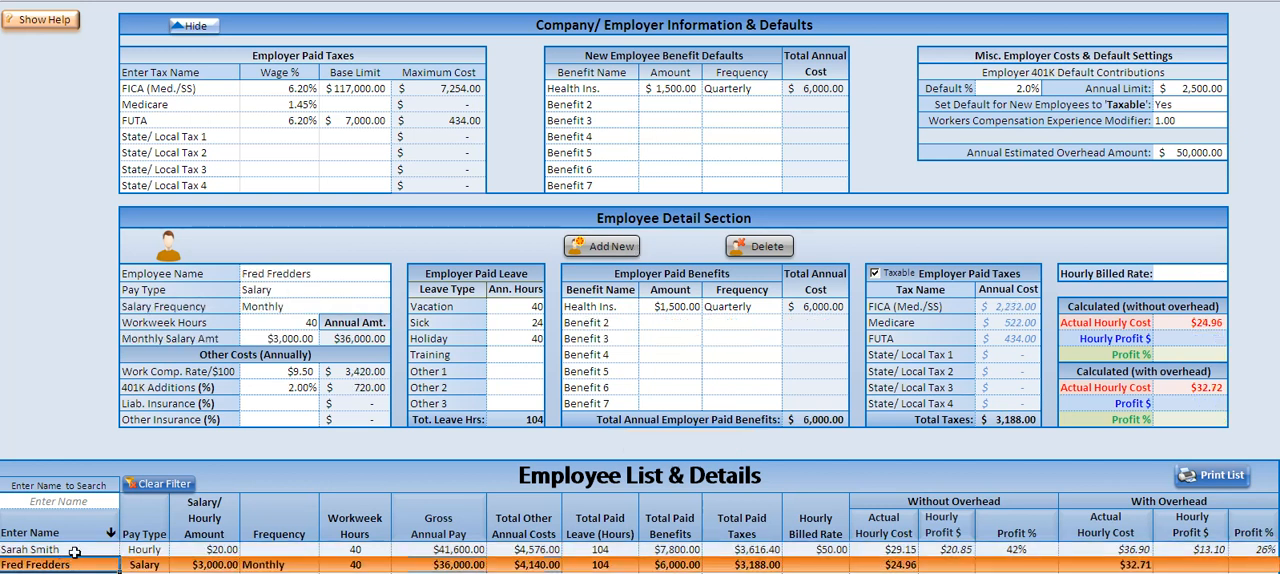
{"action": "left_click", "coordinate": [74, 549]}
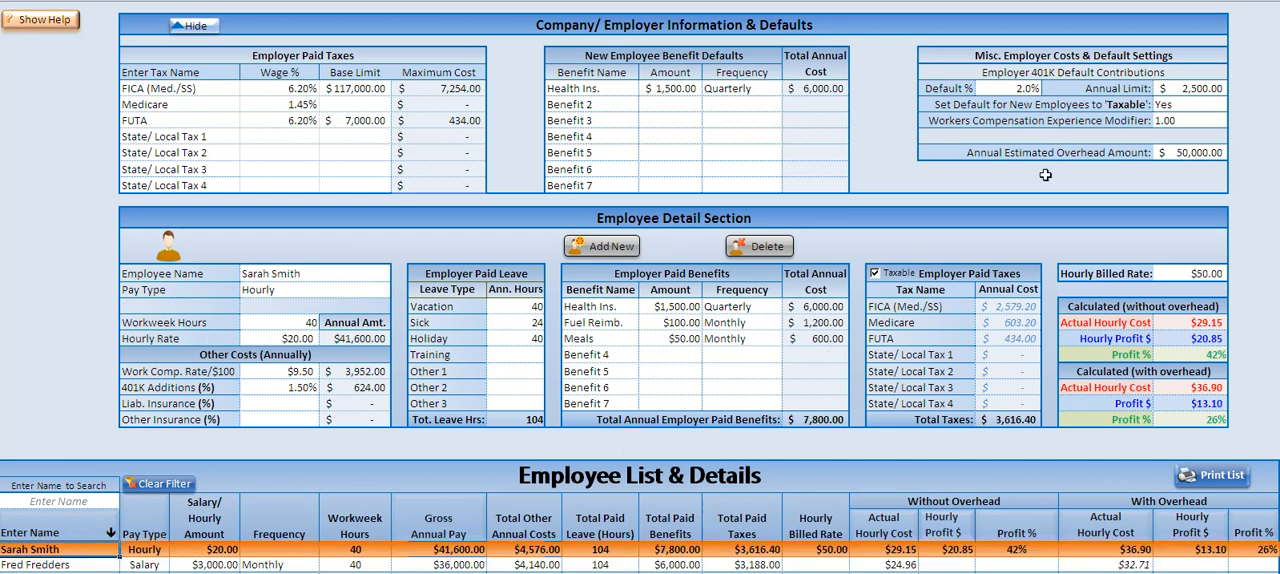
{"action": "left_click", "coordinate": [192, 26]}
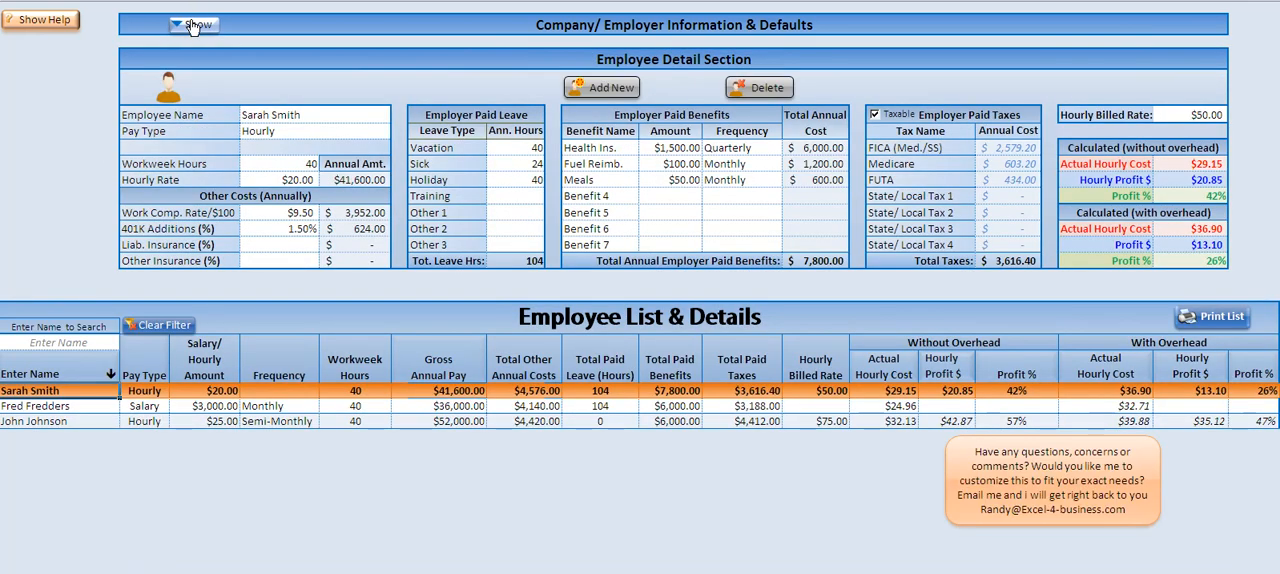
Step: Reload the new hourly employee's record from the list, set the workweek hours to 45 and update the record
{"action": "left_click", "coordinate": [107, 406]}
{"action": "left_click", "coordinate": [108, 391]}
{"action": "left_click", "coordinate": [277, 162]}
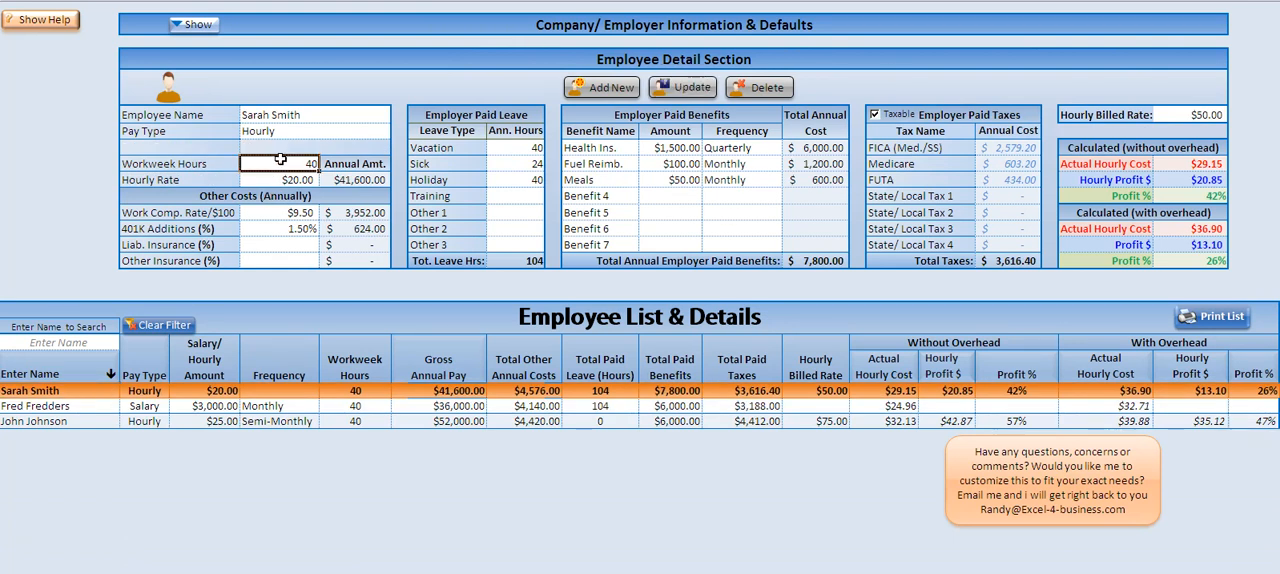
{"action": "type", "text": "45"}
{"action": "key", "text": "Return"}
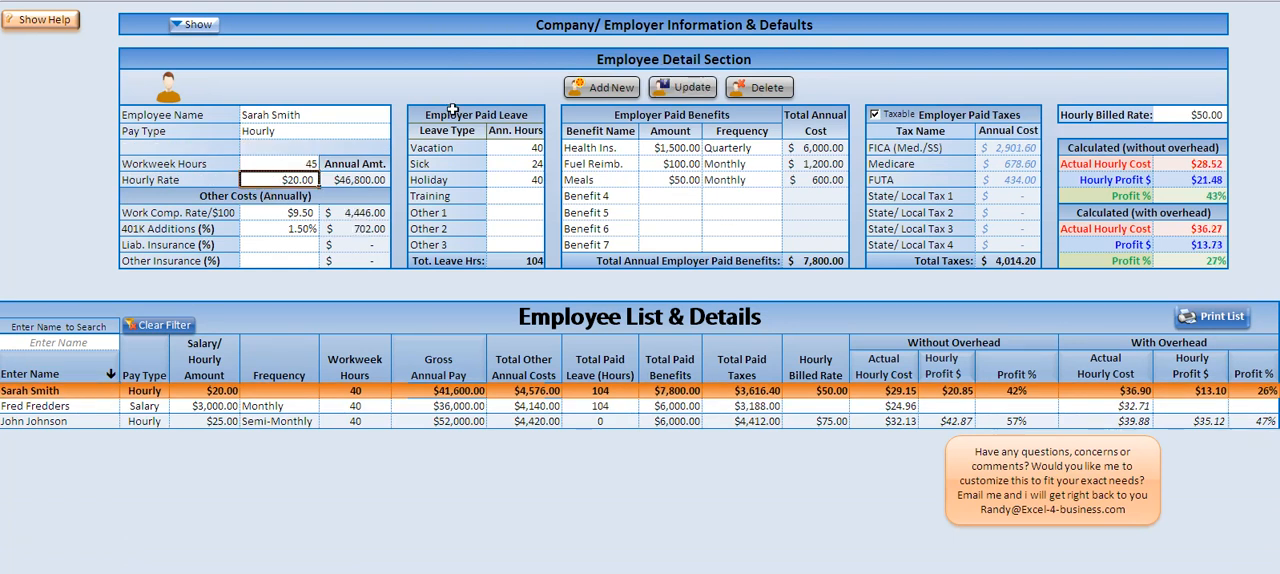
{"action": "left_click", "coordinate": [672, 88]}
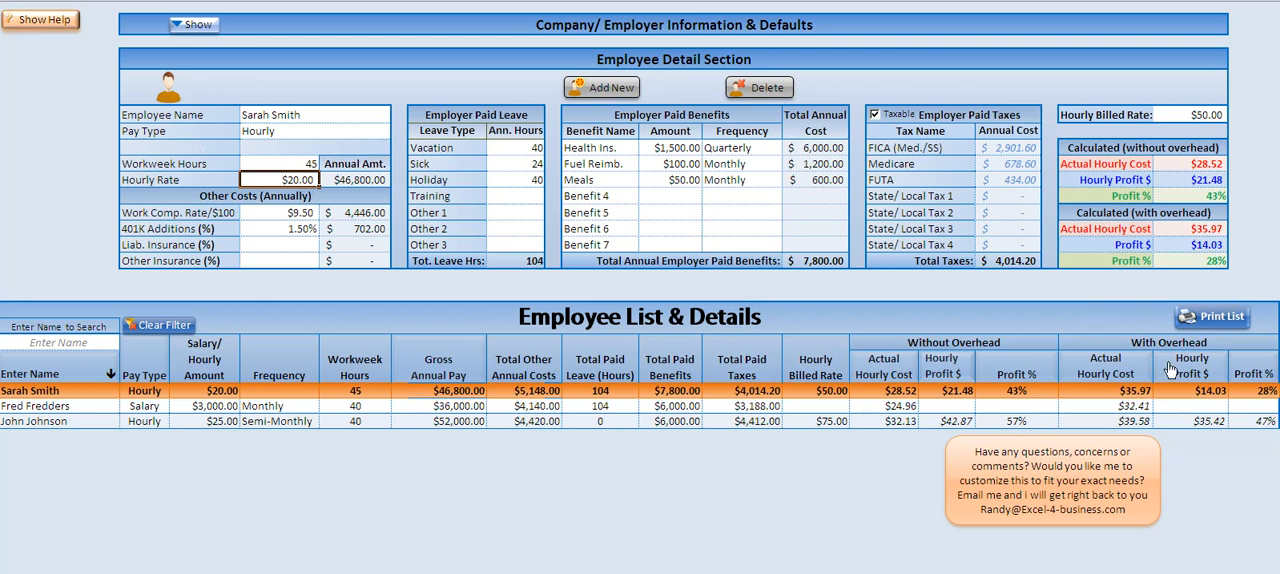
Step: Search the employee list for the salaried employee by full name and clear the filter
{"action": "left_click", "coordinate": [67, 341]}
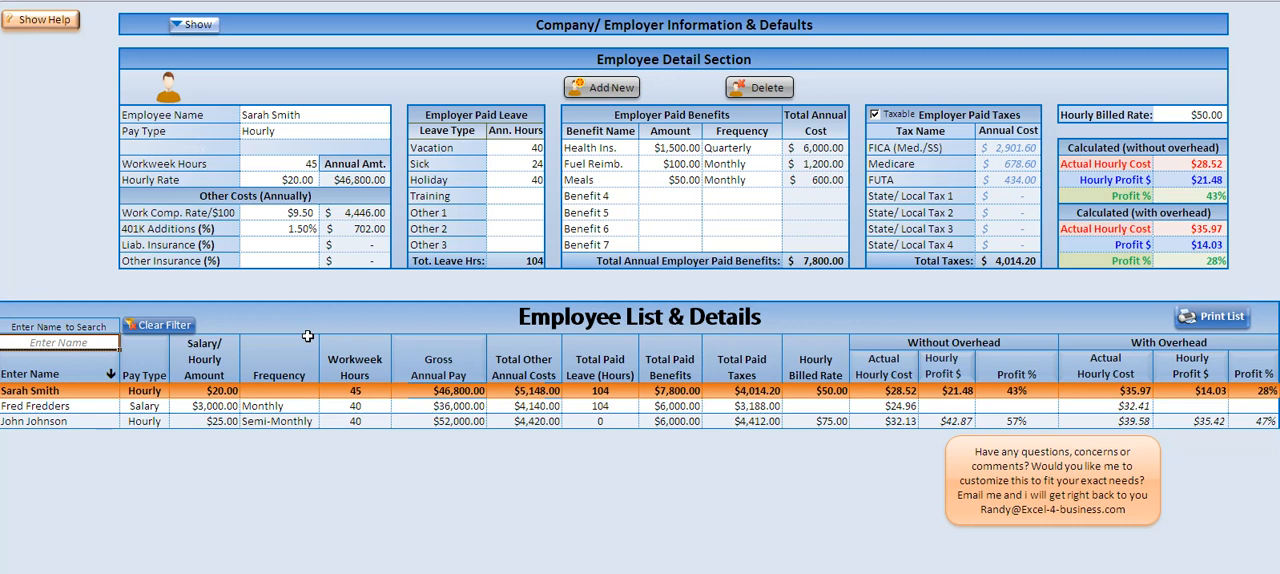
{"action": "type", "text": "Fred Fredders"}
{"action": "key", "text": "Return"}
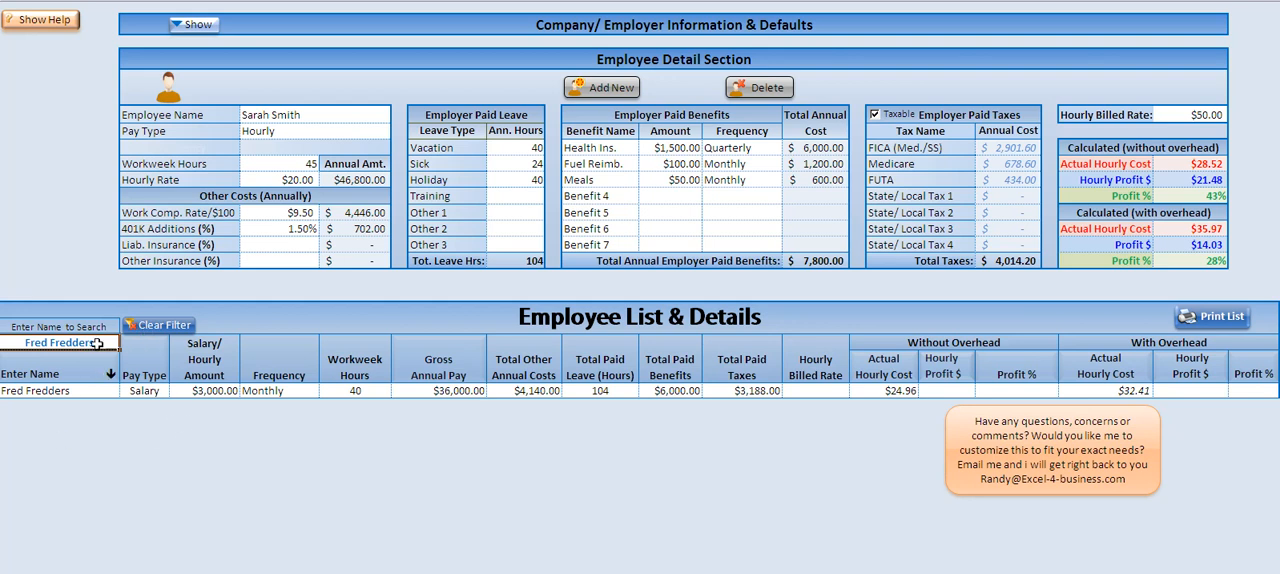
{"action": "left_click", "coordinate": [164, 328]}
Step: Sort the employee list by name in both directions and by gross annual pay
{"action": "left_click", "coordinate": [105, 362]}
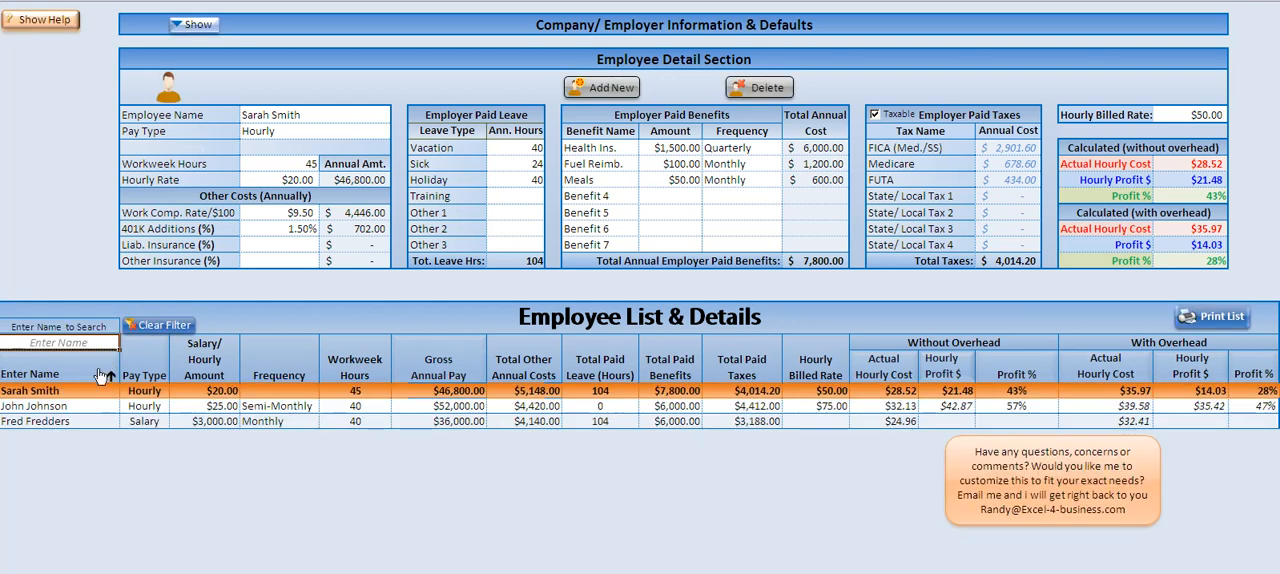
{"action": "left_click", "coordinate": [100, 374]}
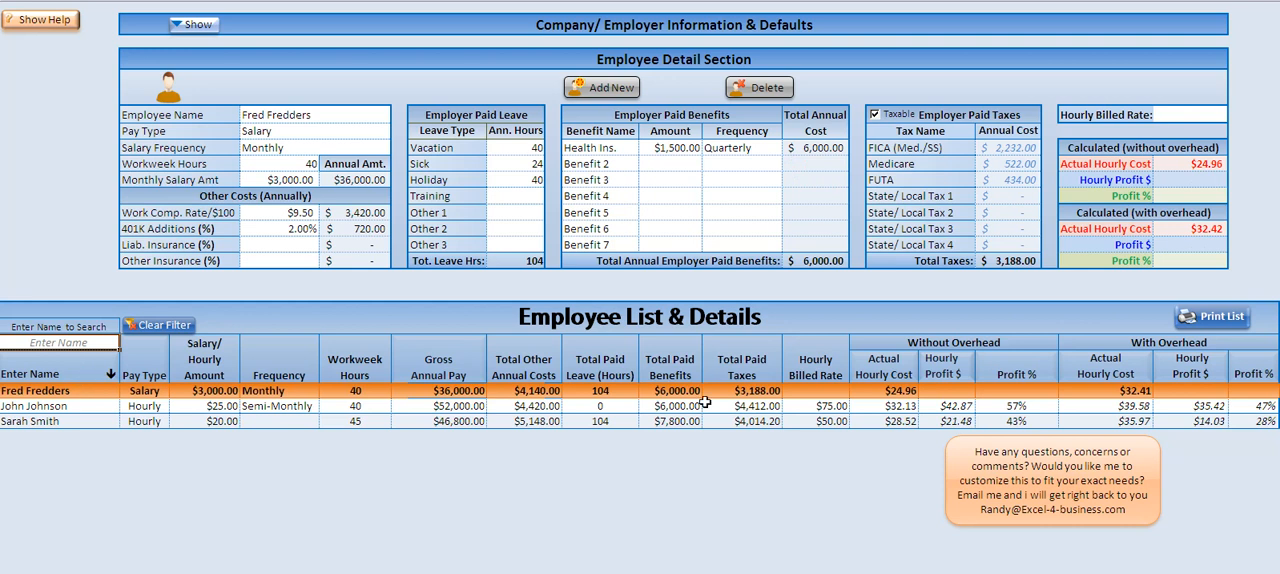
{"action": "left_click", "coordinate": [415, 364]}
{"action": "left_click", "coordinate": [410, 367]}
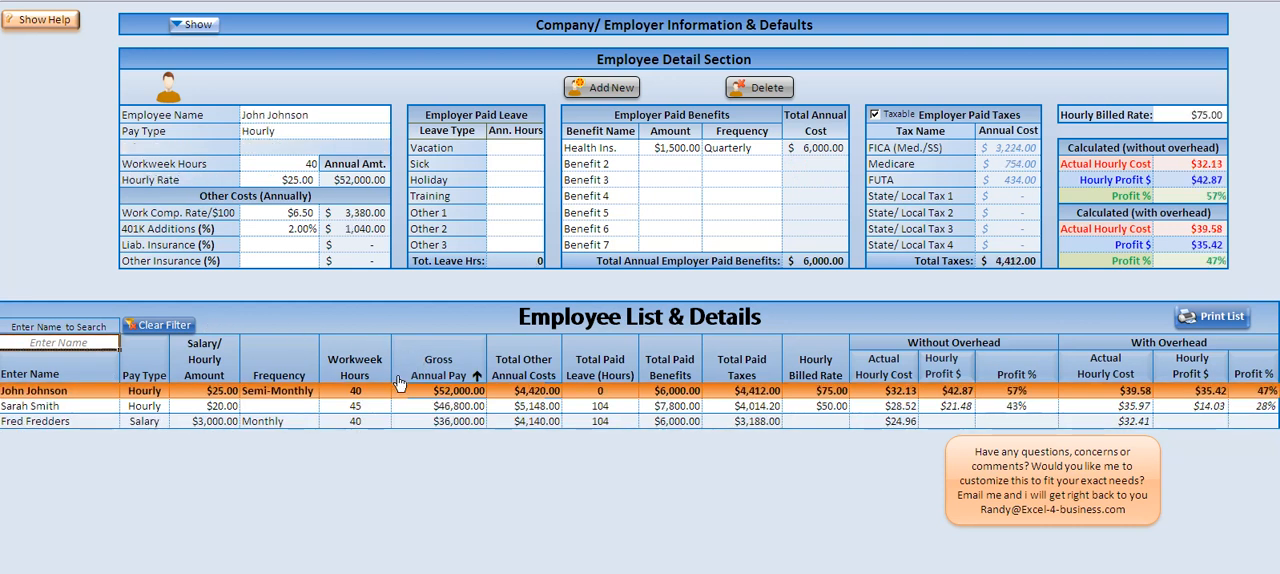
Step: Sort the employee list by pay type and by the hourly cost and profit columns, ending with Profit % with overhead
{"action": "left_click", "coordinate": [157, 370]}
{"action": "left_click", "coordinate": [884, 368]}
{"action": "left_click", "coordinate": [958, 370]}
{"action": "left_click", "coordinate": [1100, 368]}
{"action": "left_click", "coordinate": [1218, 376]}
{"action": "left_click", "coordinate": [1262, 372]}
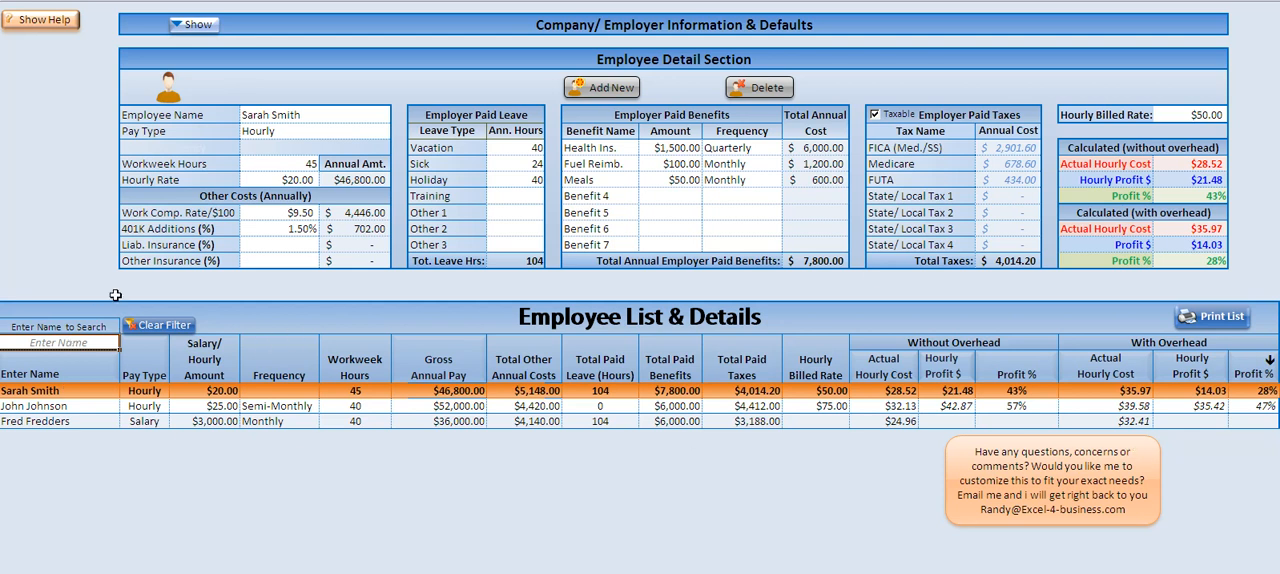
Step: Show the help notes across the sheet and hide them again
{"action": "left_click", "coordinate": [47, 24]}
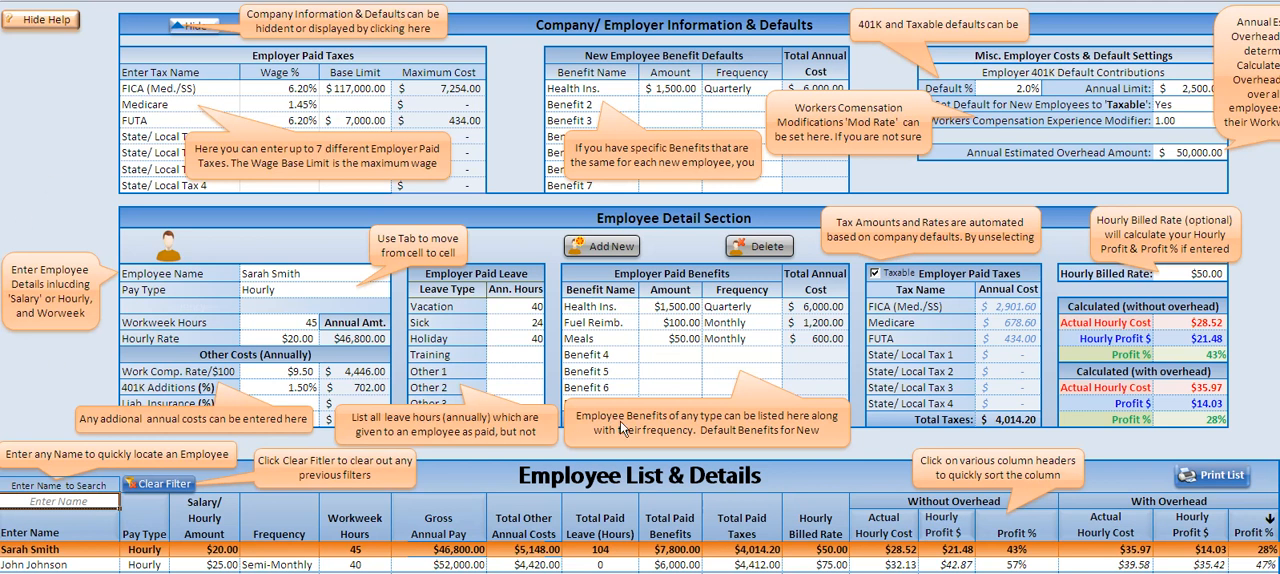
{"action": "left_click", "coordinate": [40, 22]}
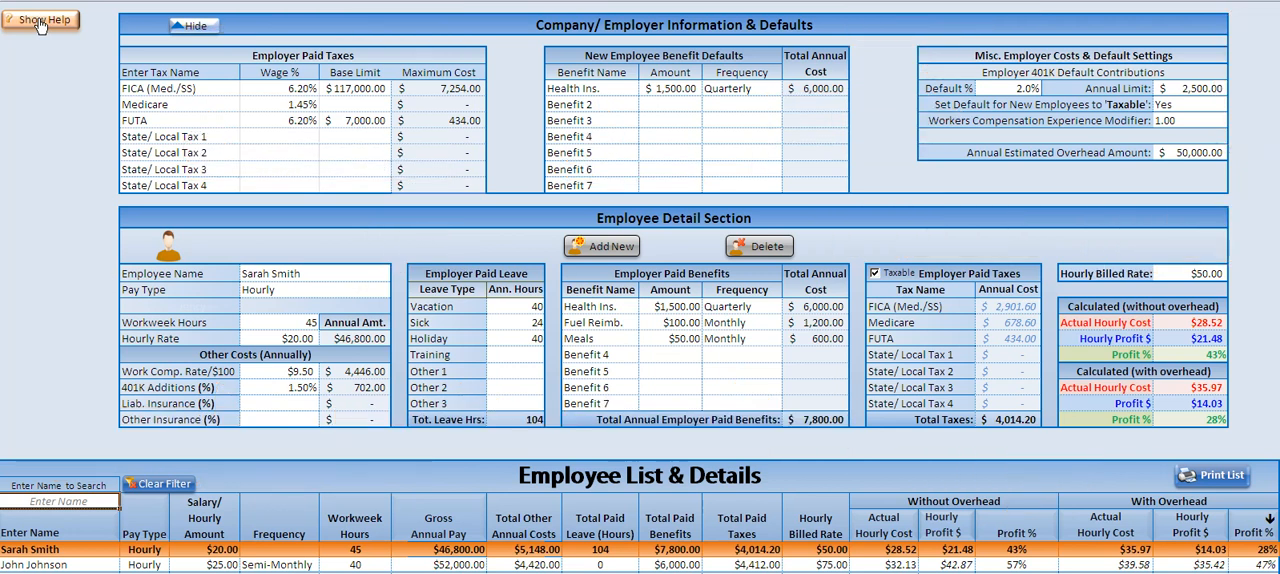